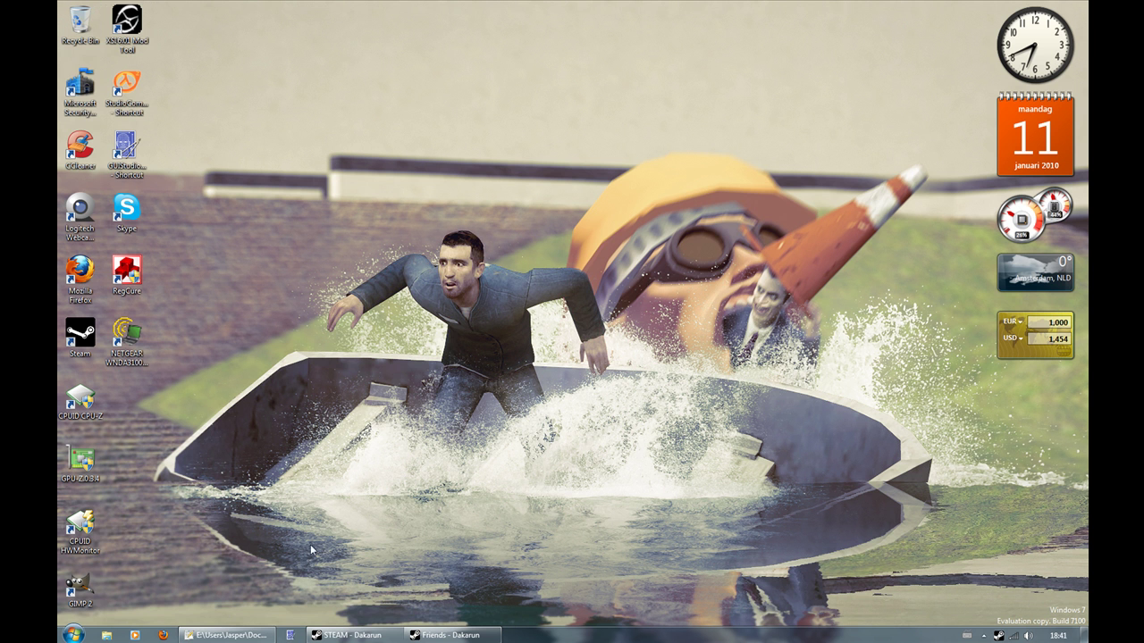
- Bring back the Basics of qc editing.txt notes and highlight the $cd command on line 5
click(192, 635)
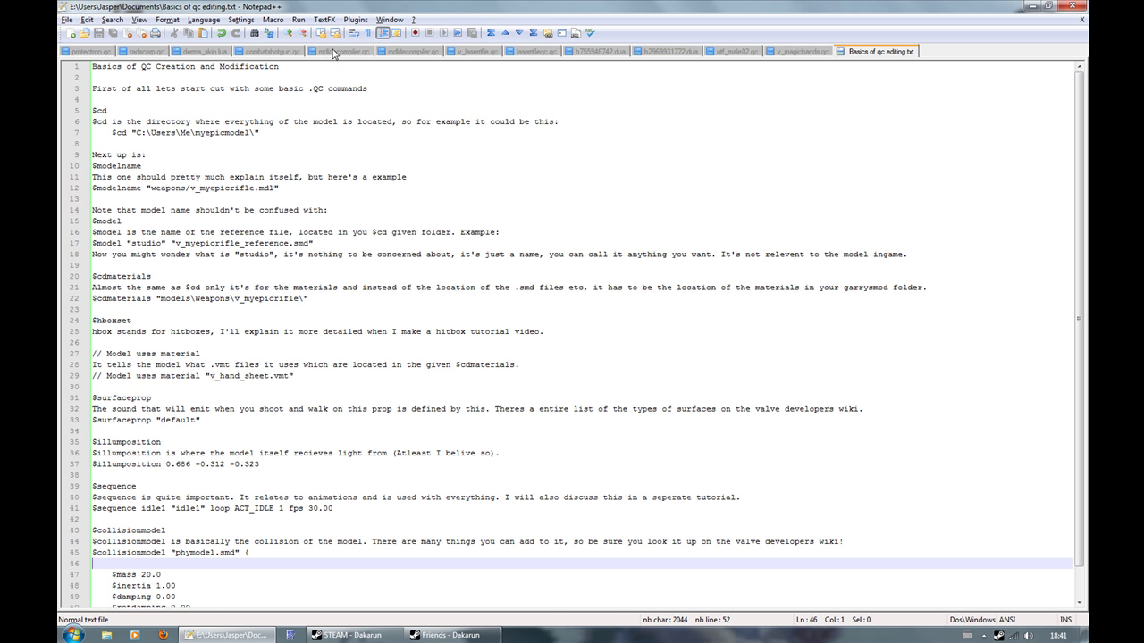
click(115, 111)
key(shift+Home)
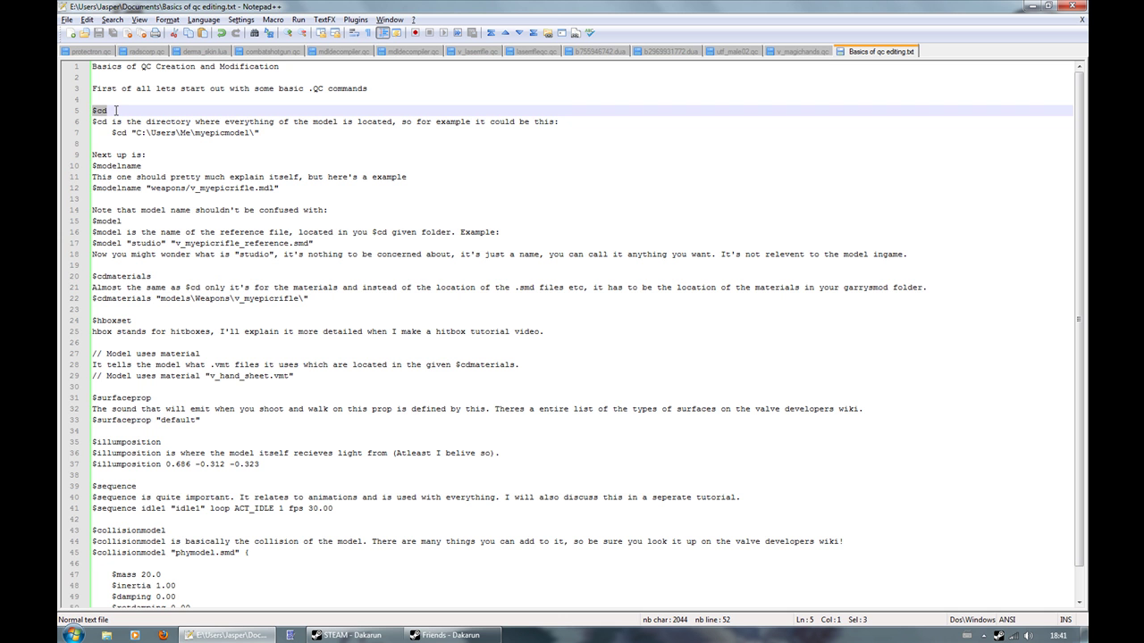
click(115, 110)
- Highlight the studio name on line 17, then move to the $cdmaterials line 22
drag(131, 243, 165, 245)
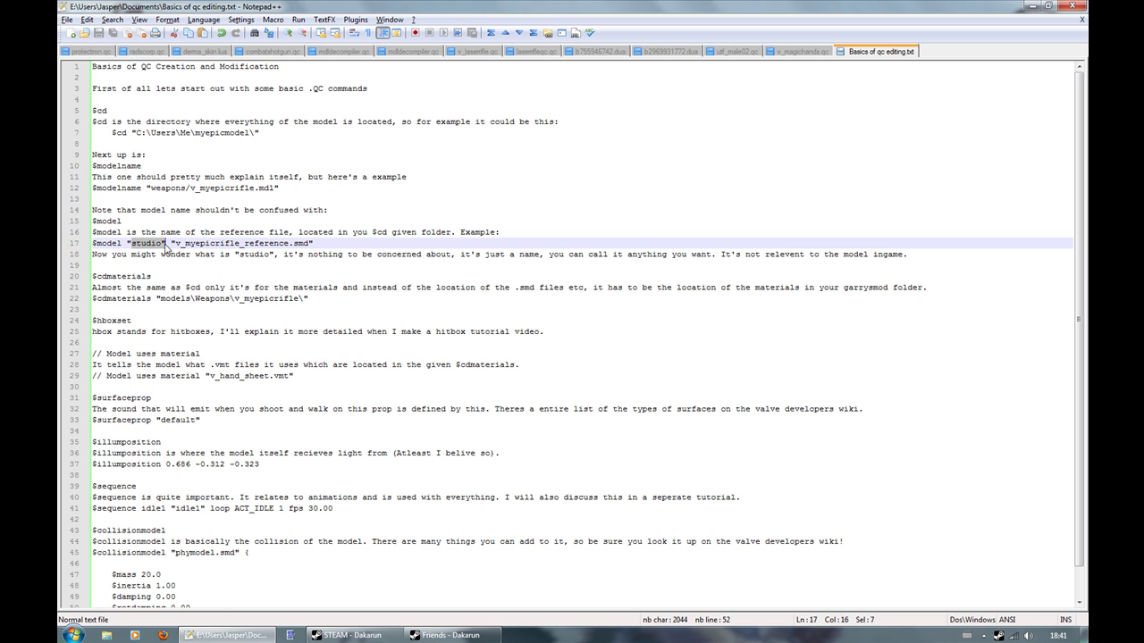
click(180, 257)
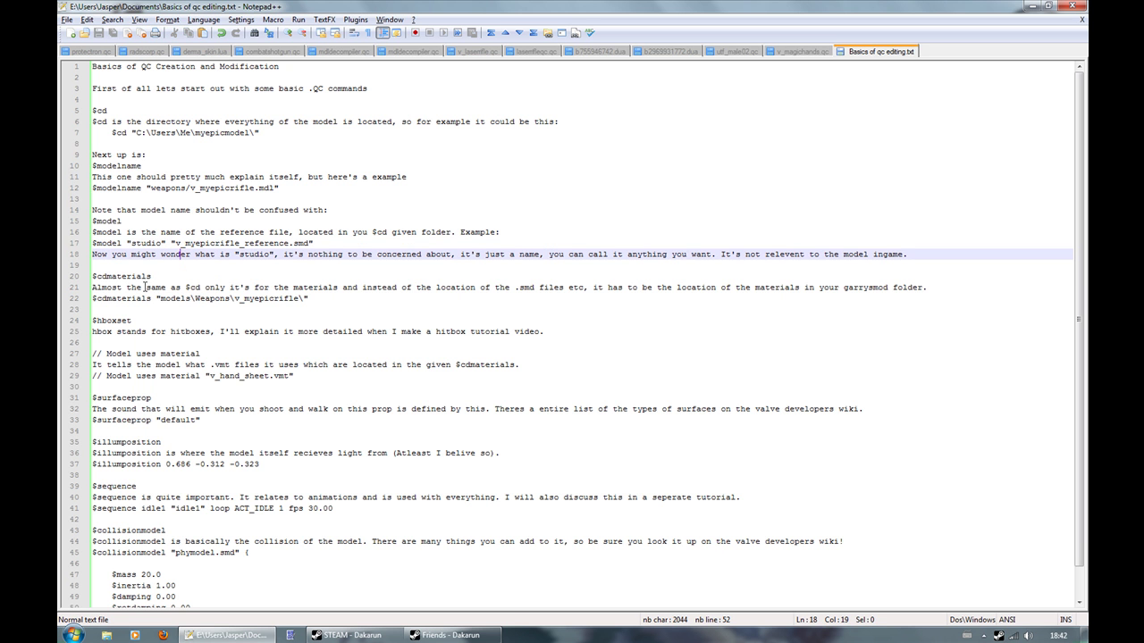
click(112, 300)
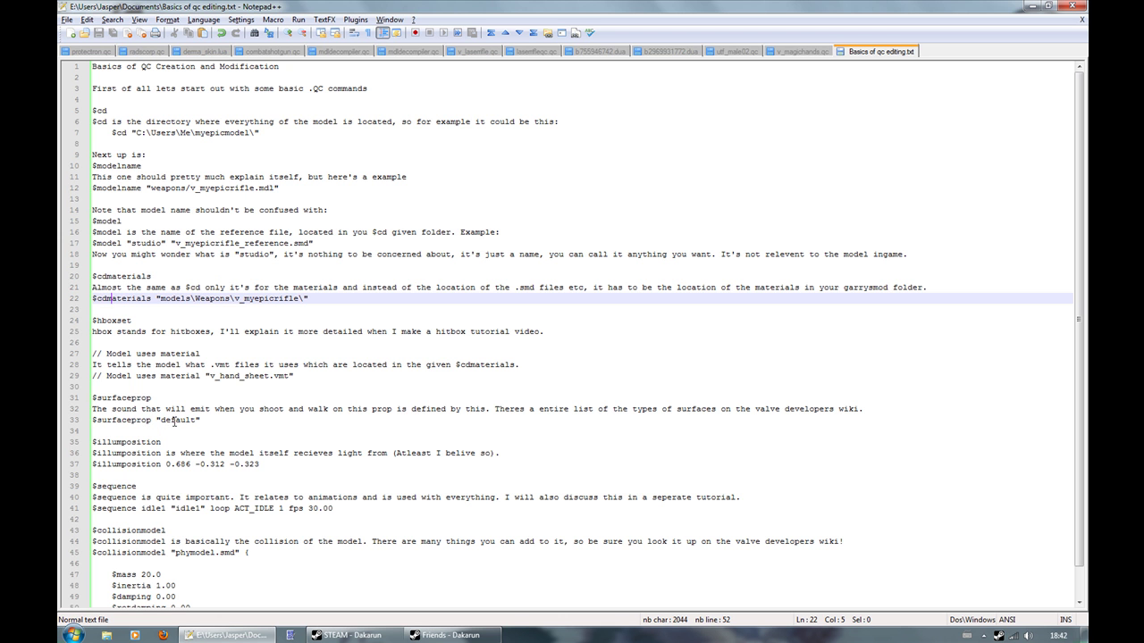
scroll(162, 440, down, 1)
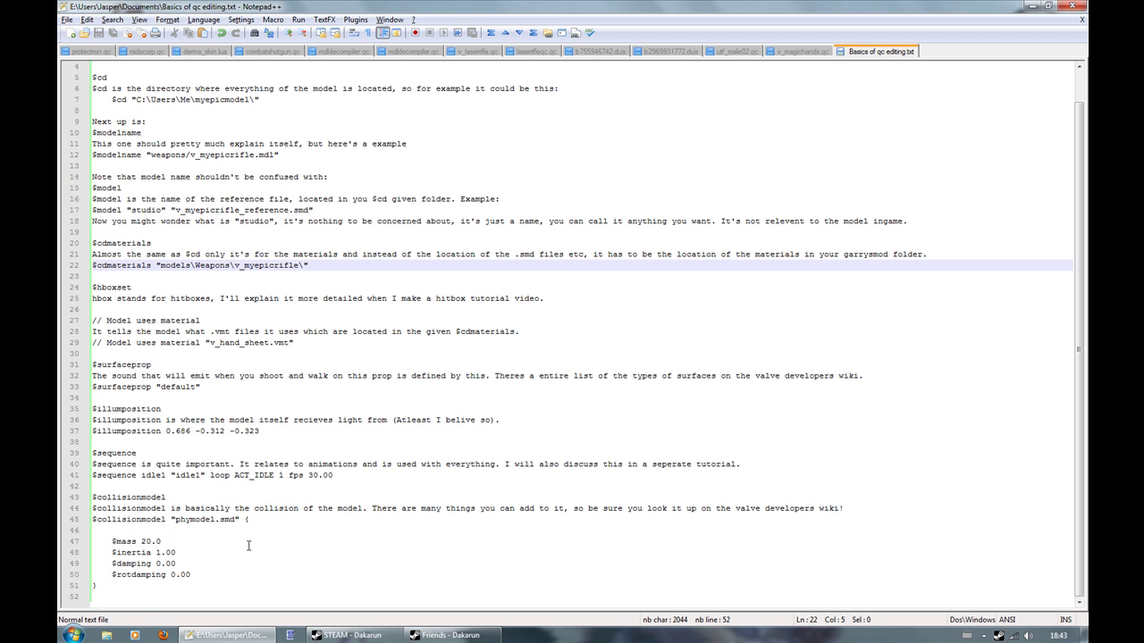
- Minimize Notepad++ and launch MilkShape 3D 1.8.4 from the Start menu
click(1032, 8)
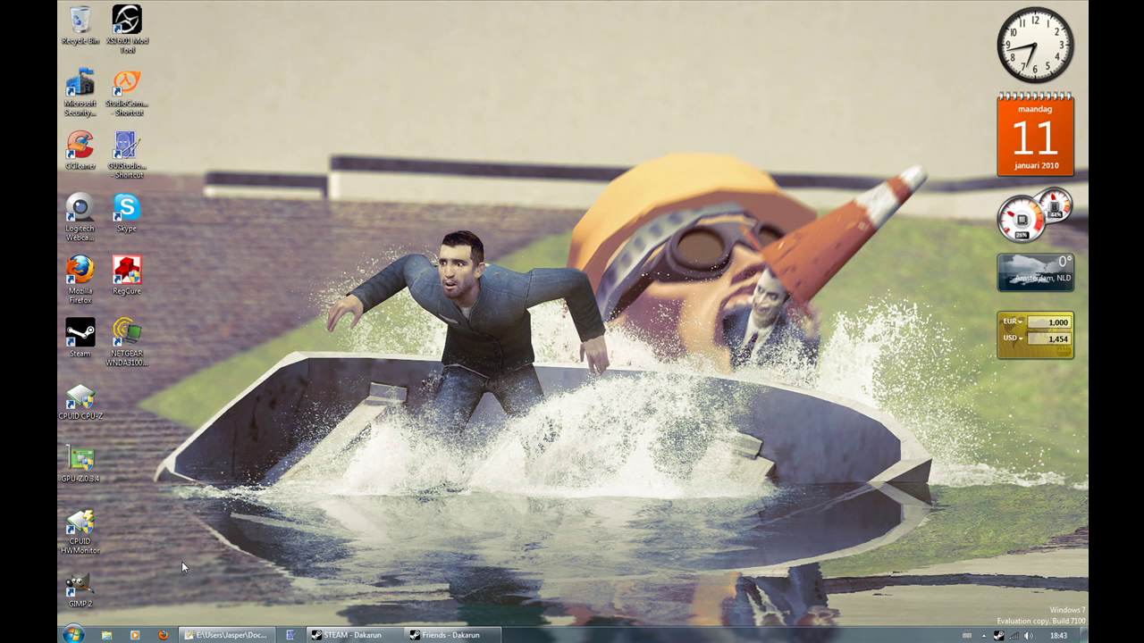
click(73, 631)
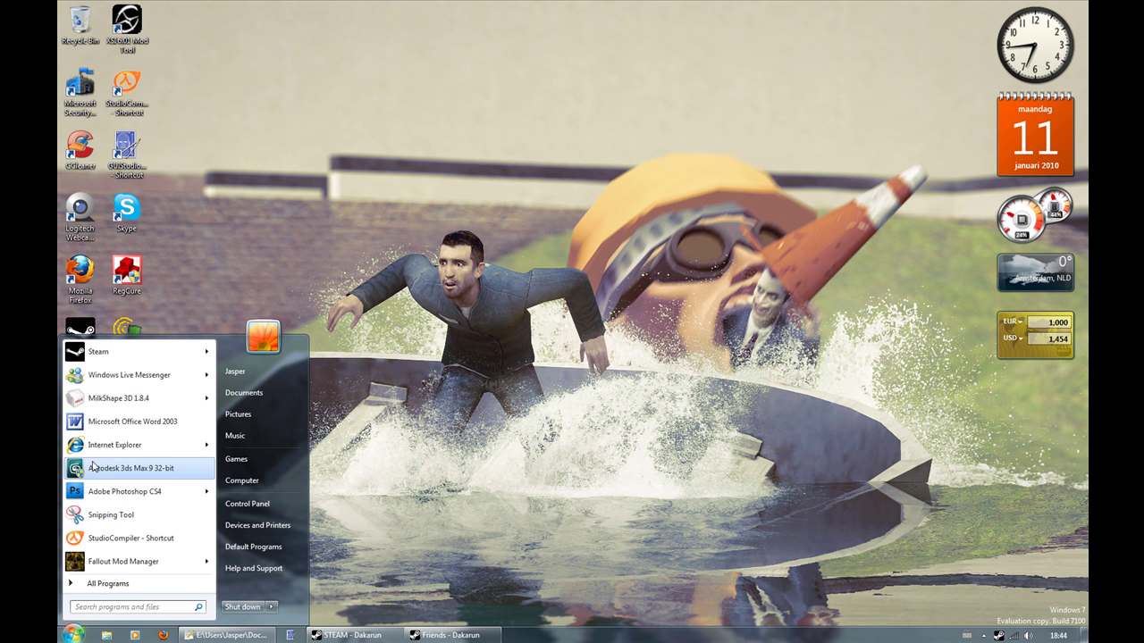
mouse_move(134, 410)
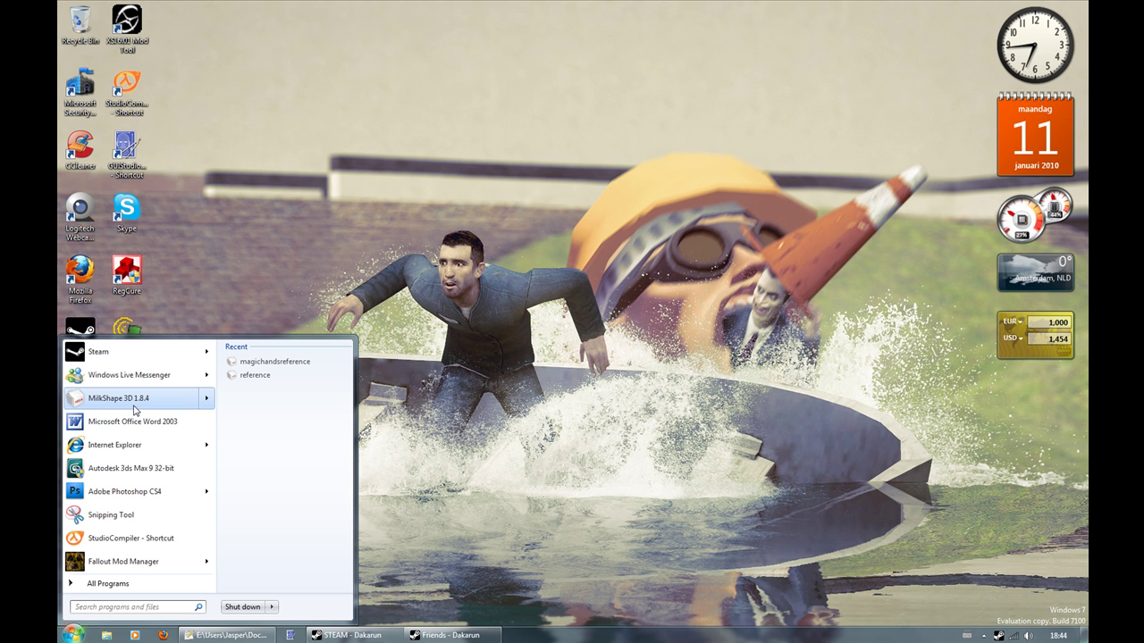
click(182, 400)
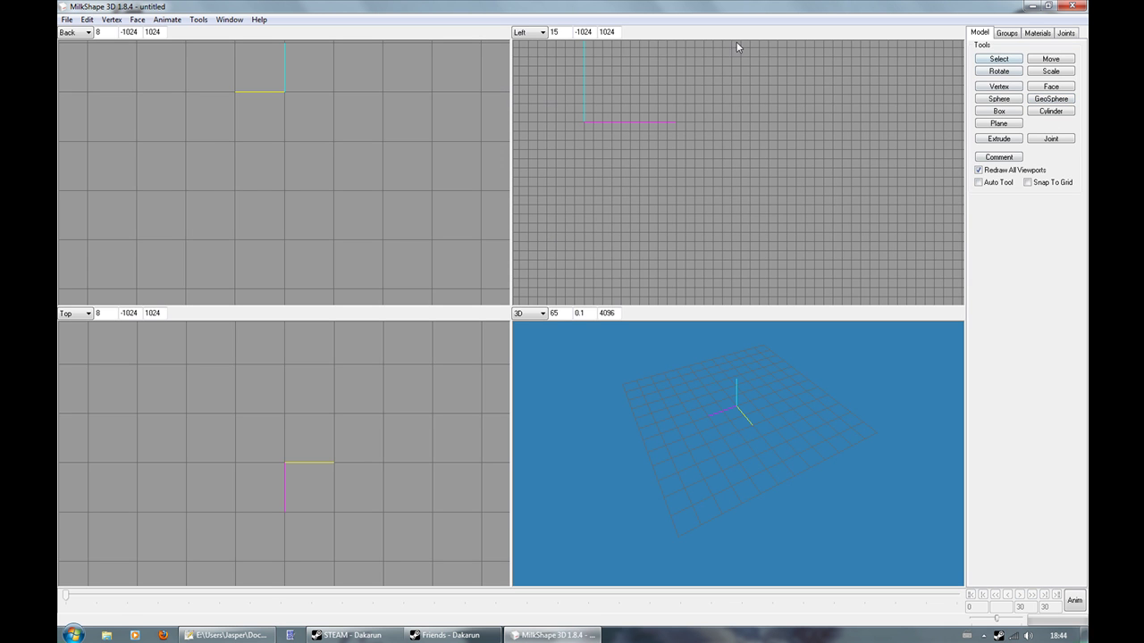
- Start a Half-Life SMD import and browse through w_models into the references all standard hl2 models folder
click(68, 20)
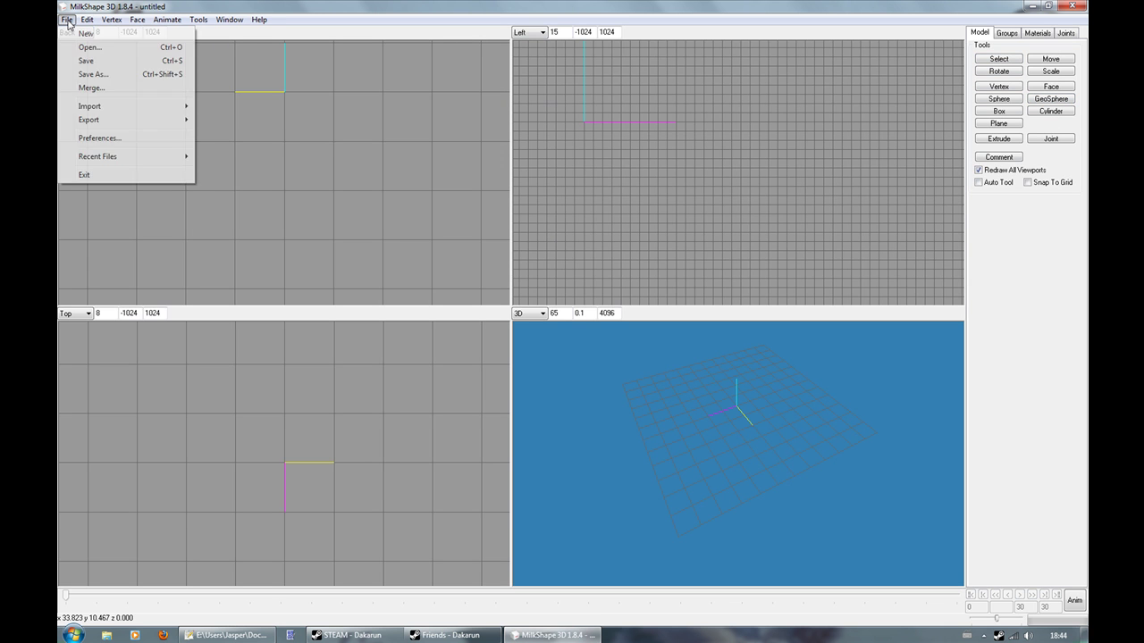
mouse_move(82, 111)
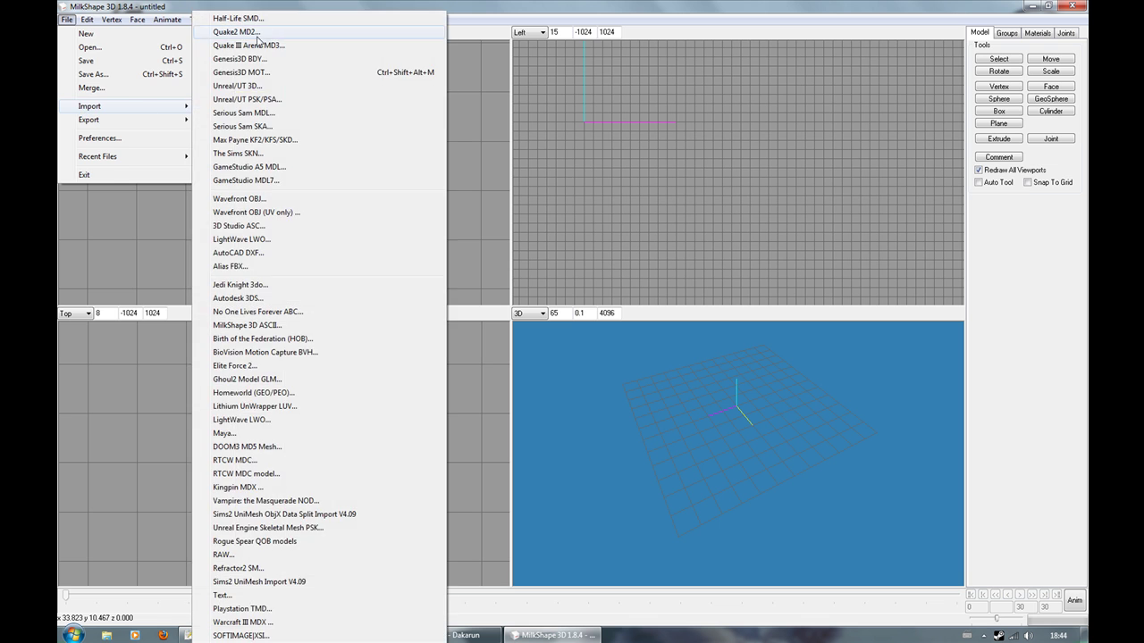
click(242, 19)
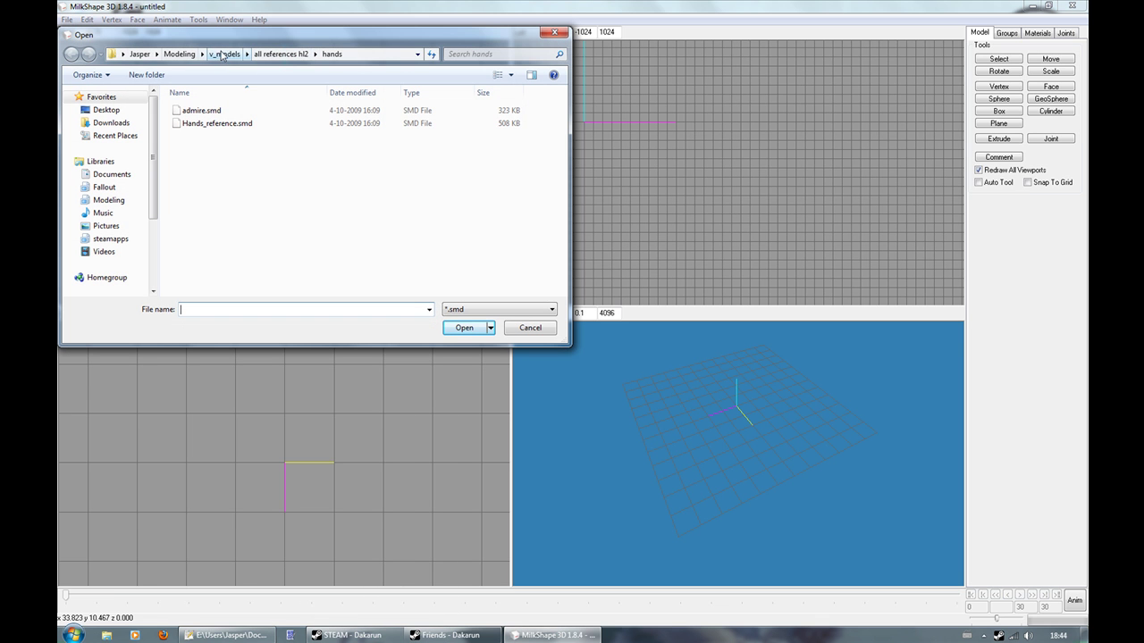
click(178, 54)
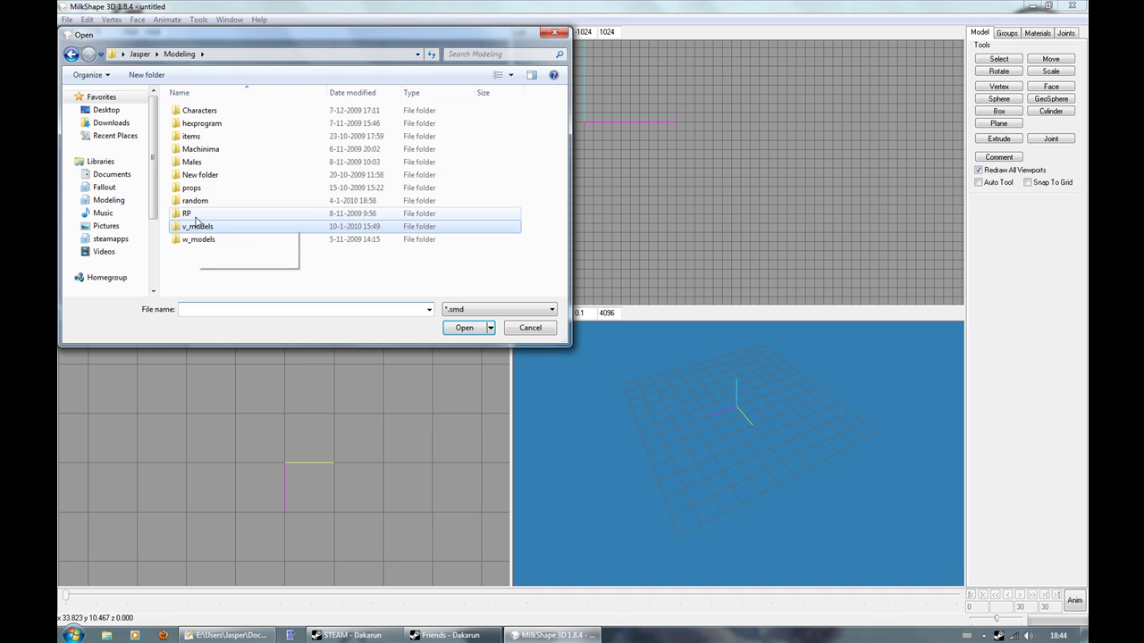
double_click(199, 239)
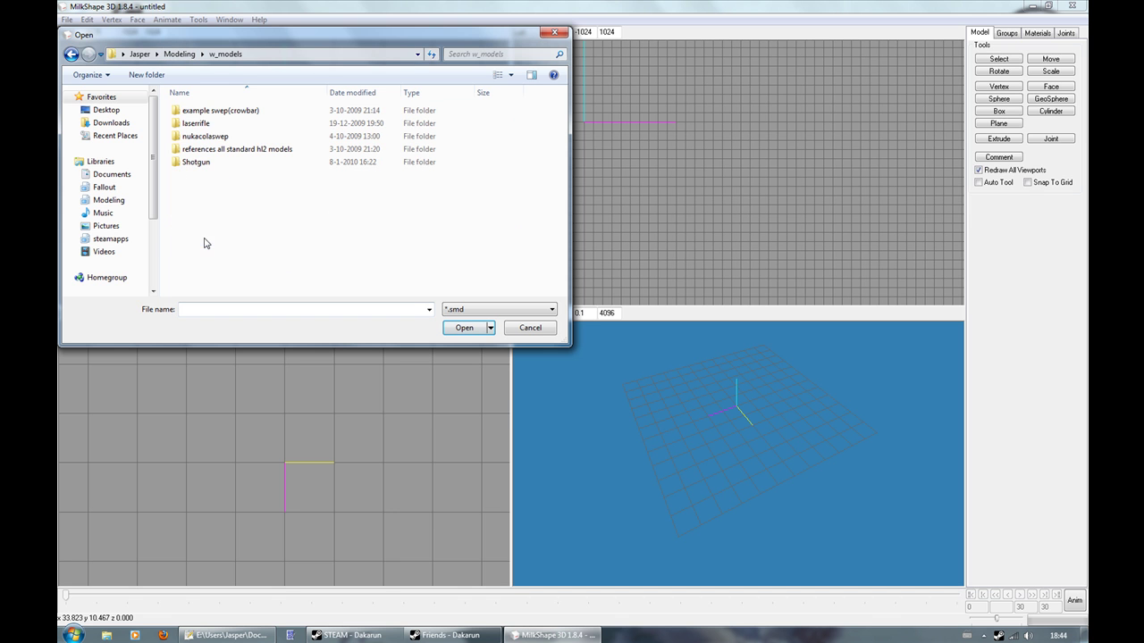
double_click(216, 149)
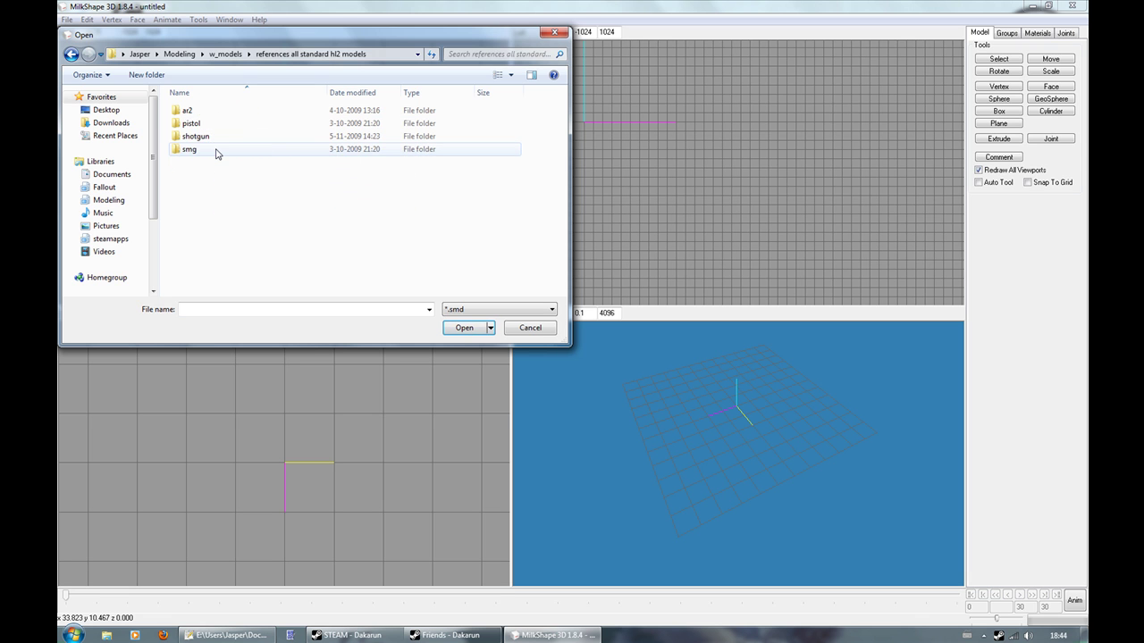
double_click(188, 111)
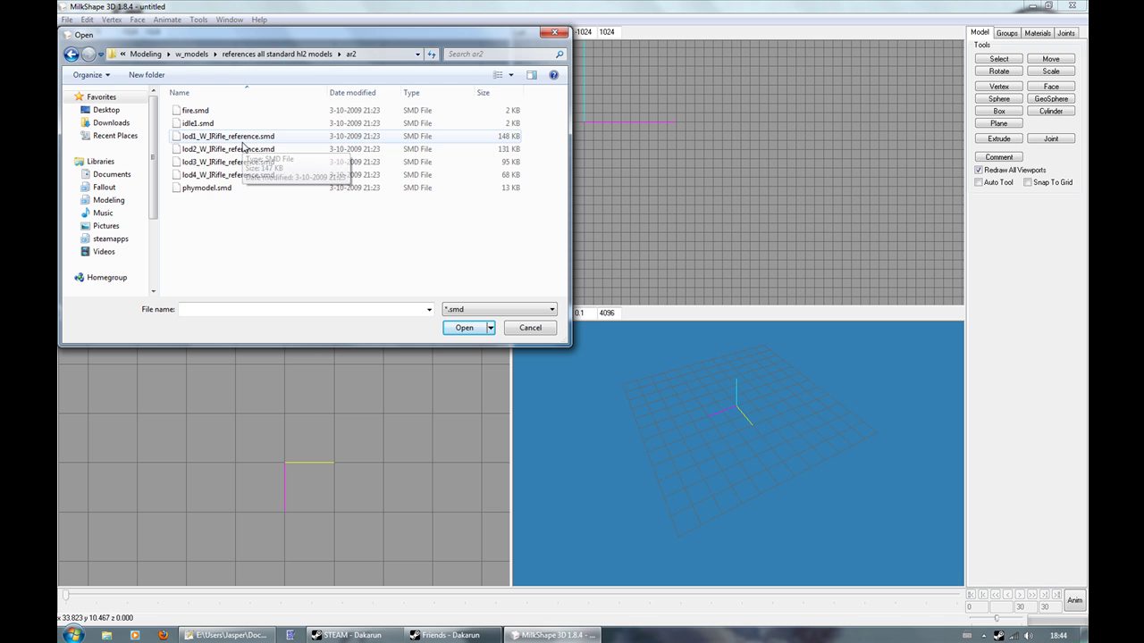
- Open shotgun_reference.smd from the shotgun reference folder and accept the import settings
click(257, 55)
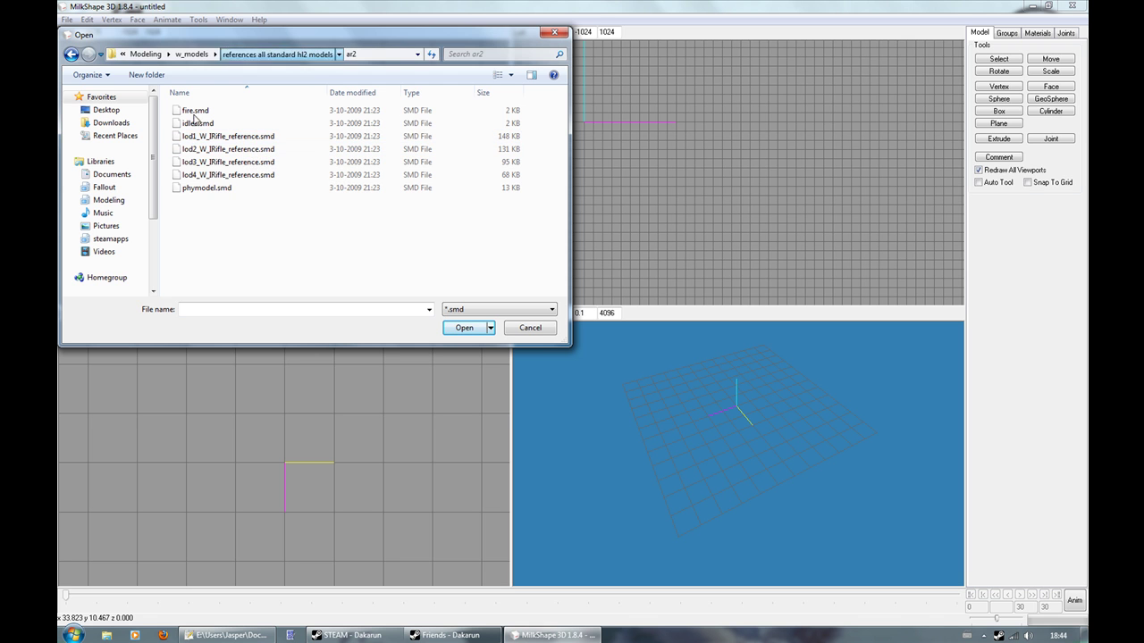
double_click(202, 137)
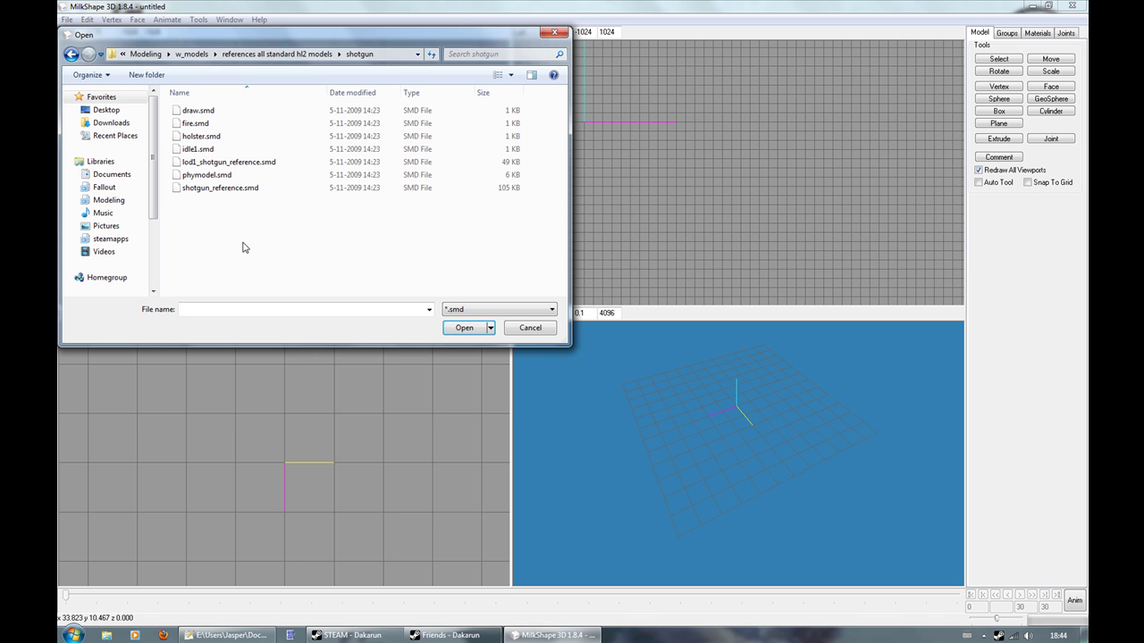
click(221, 188)
click(462, 328)
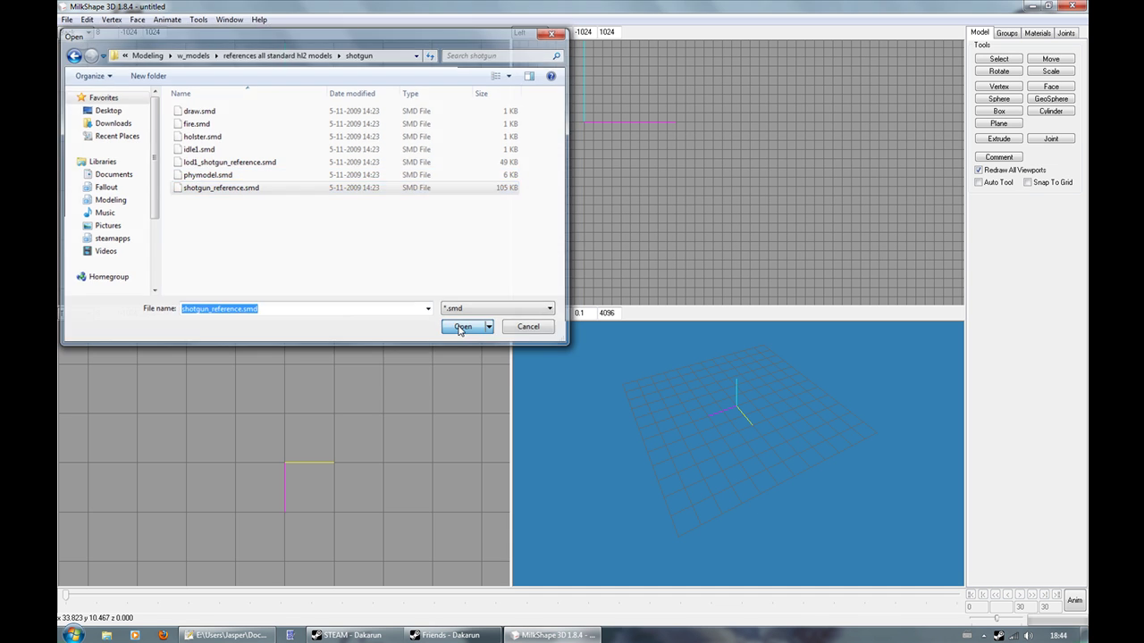
click(427, 363)
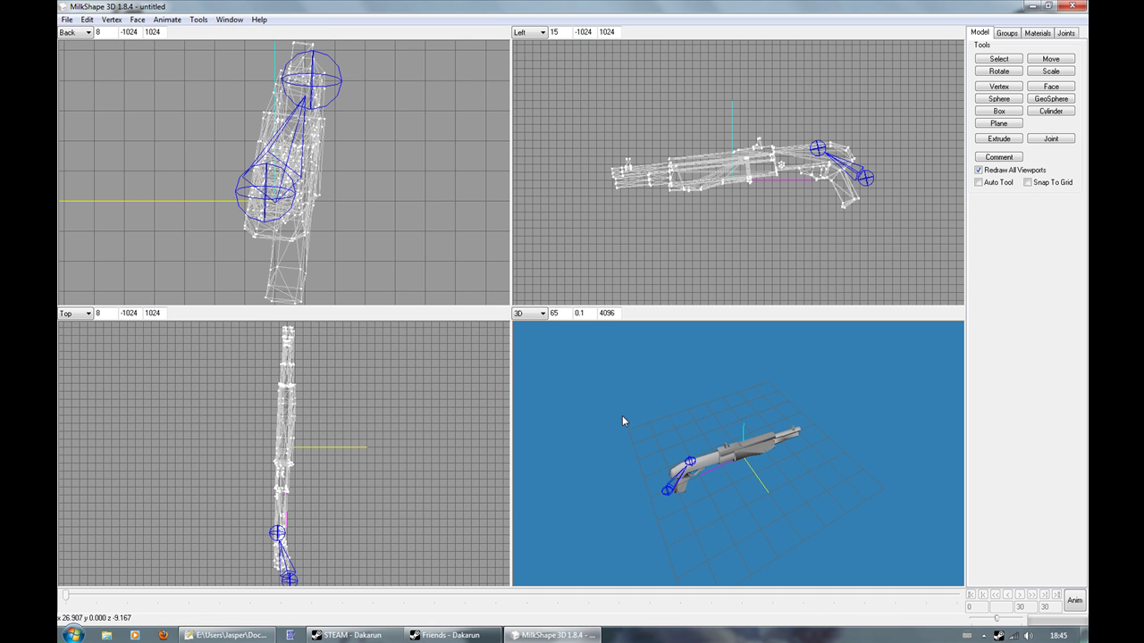
- Import w_shotgun_reference2.smd from the w_models Shotgun folder with triangles, skeleton and bones
drag(629, 502, 625, 466)
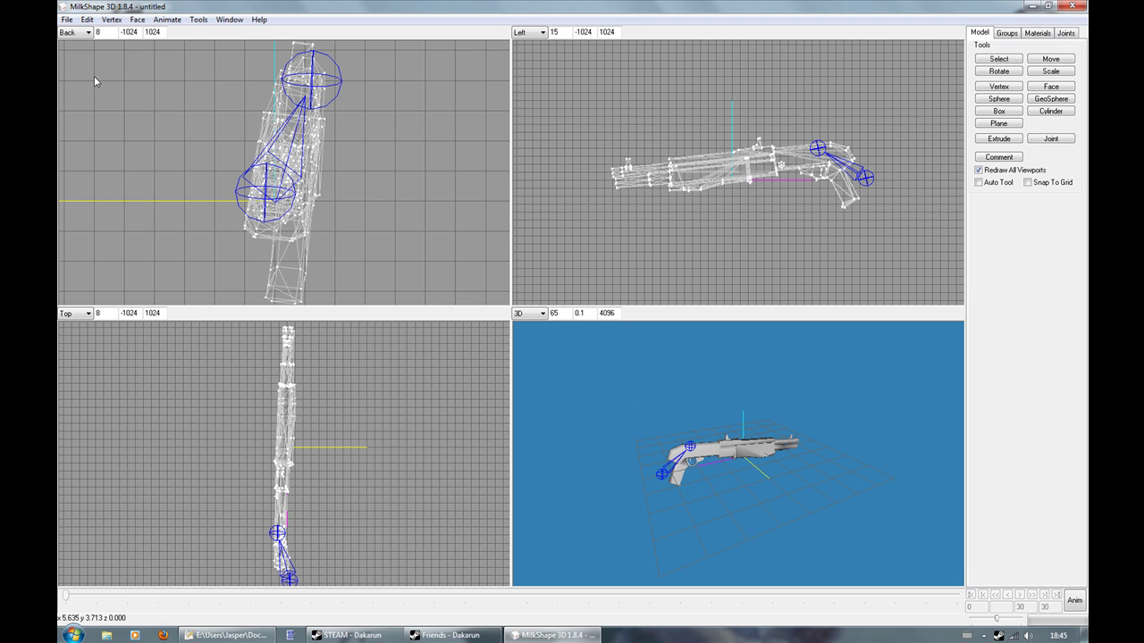
click(67, 21)
mouse_move(89, 106)
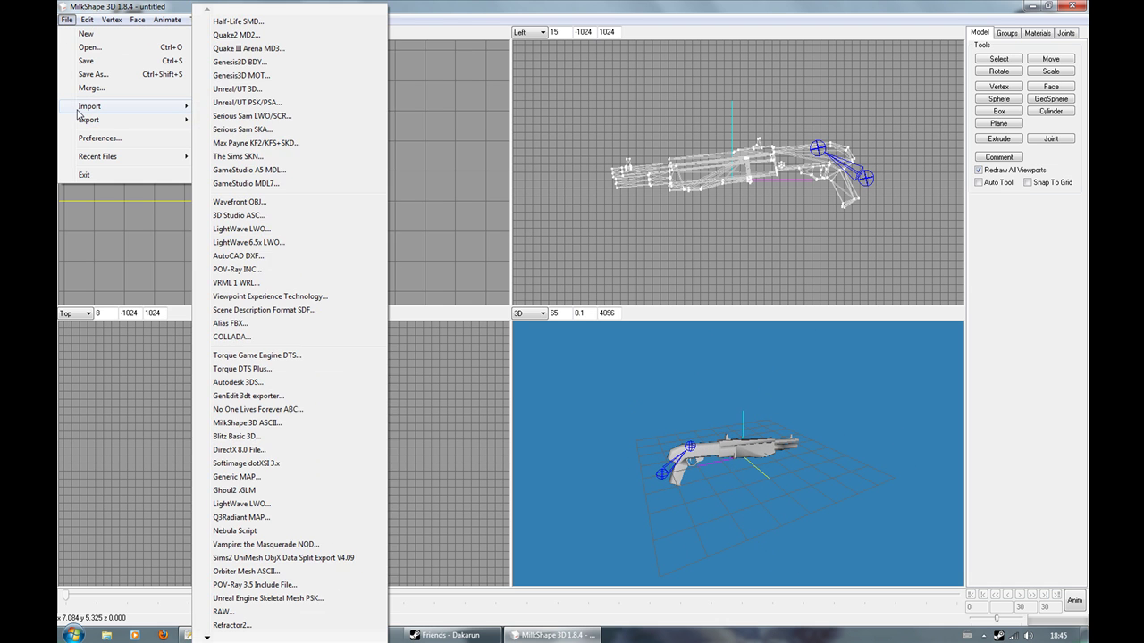
click(277, 21)
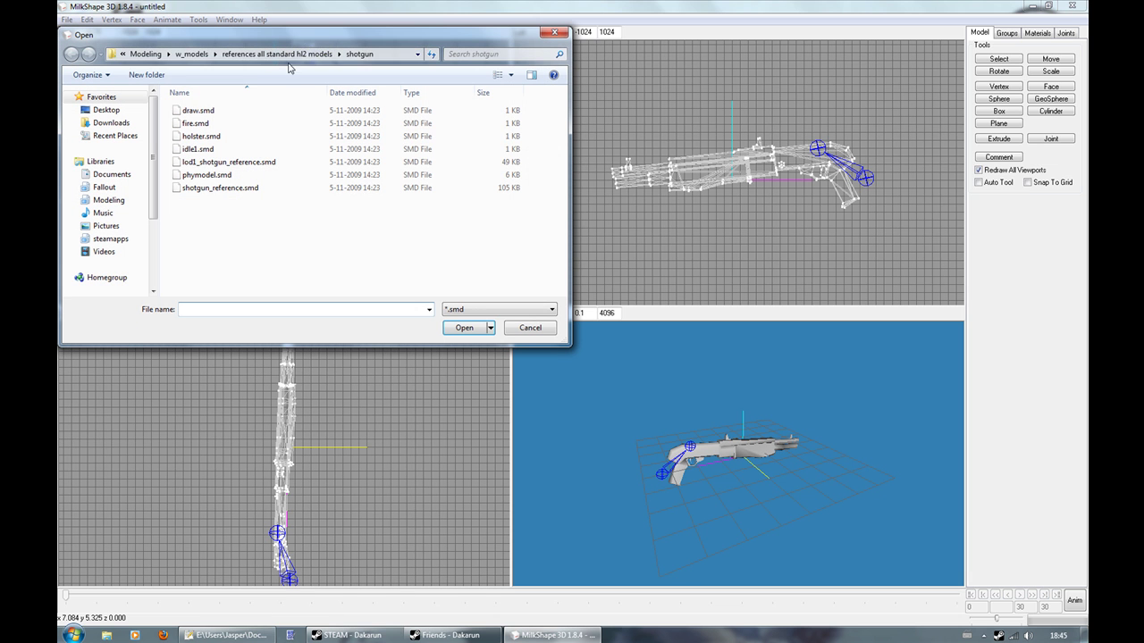
click(191, 54)
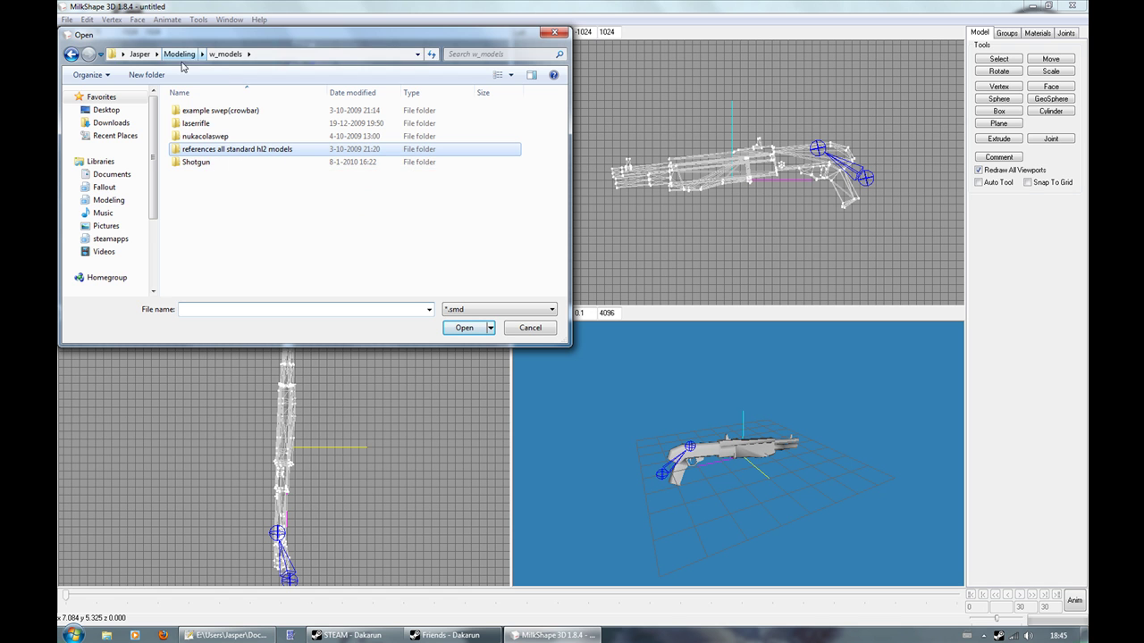
double_click(191, 162)
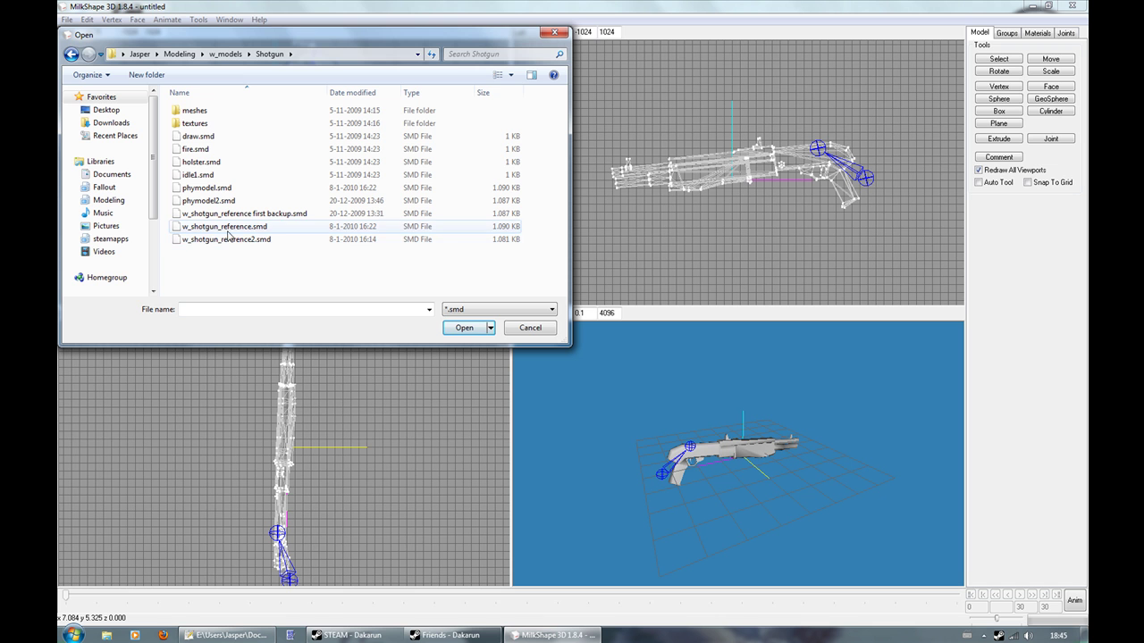
click(240, 241)
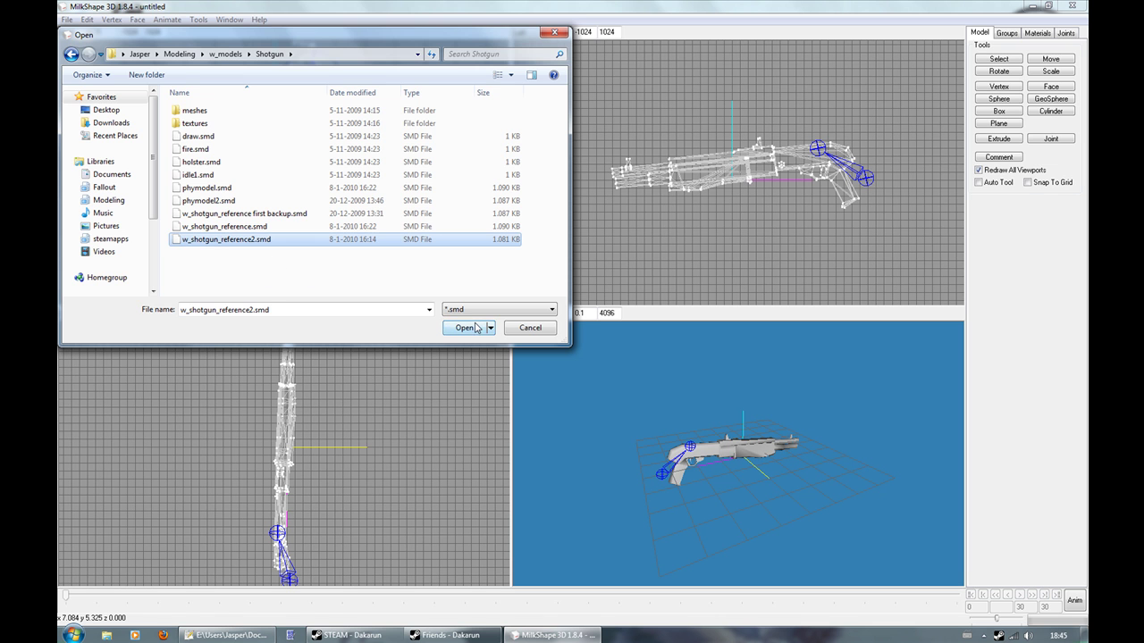
click(465, 328)
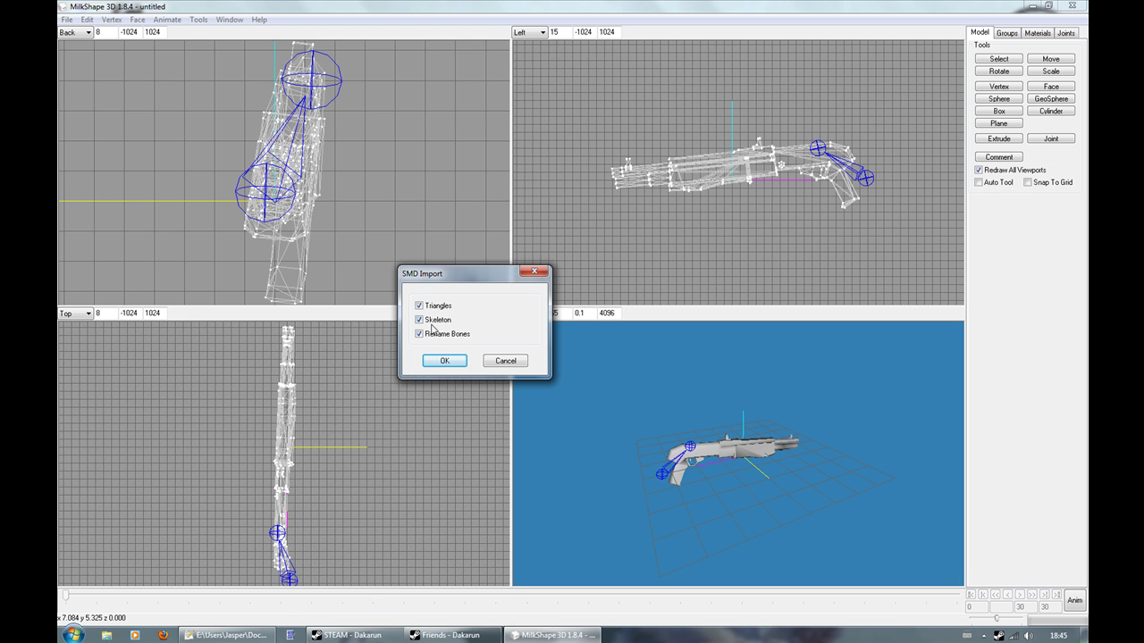
click(444, 360)
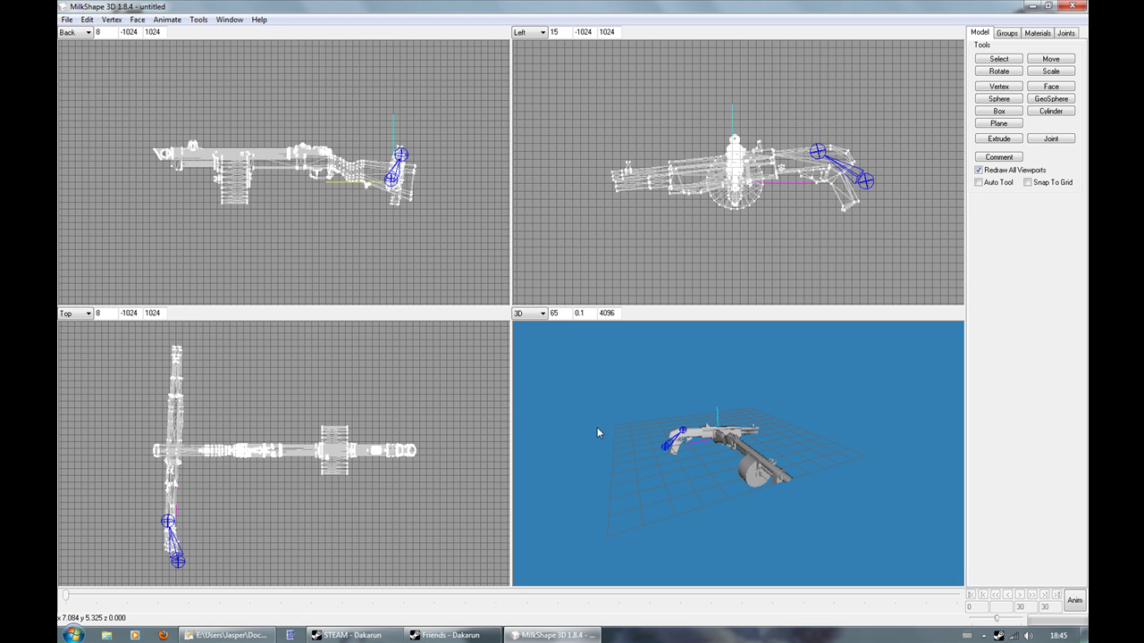
- Box-select the whole custom shotgun using group selection
drag(610, 443, 797, 442)
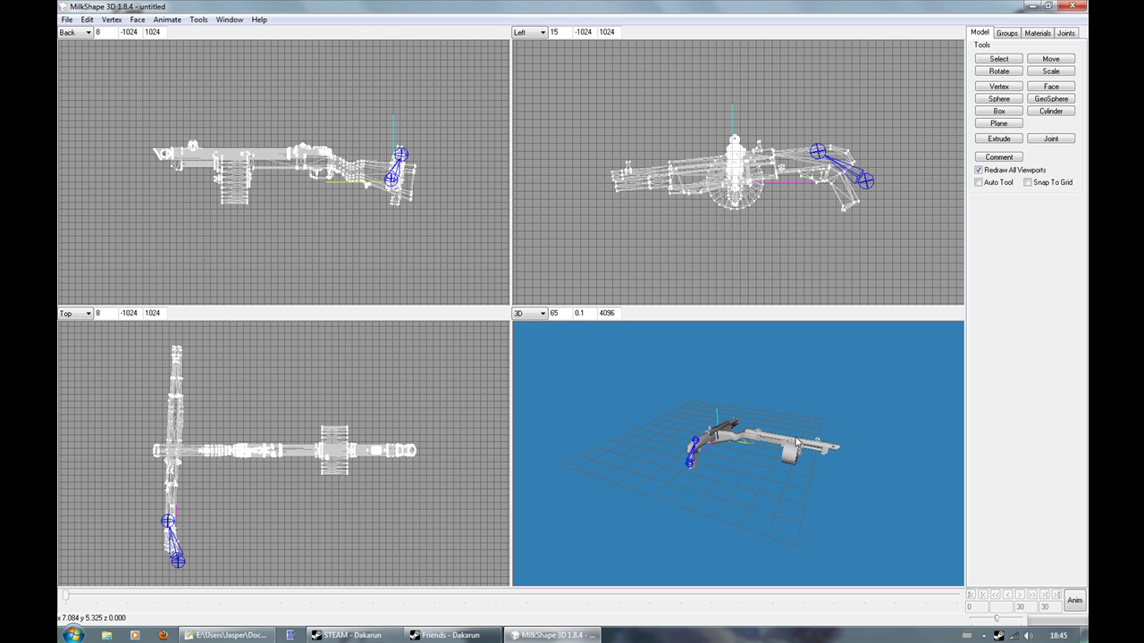
click(1042, 60)
click(999, 59)
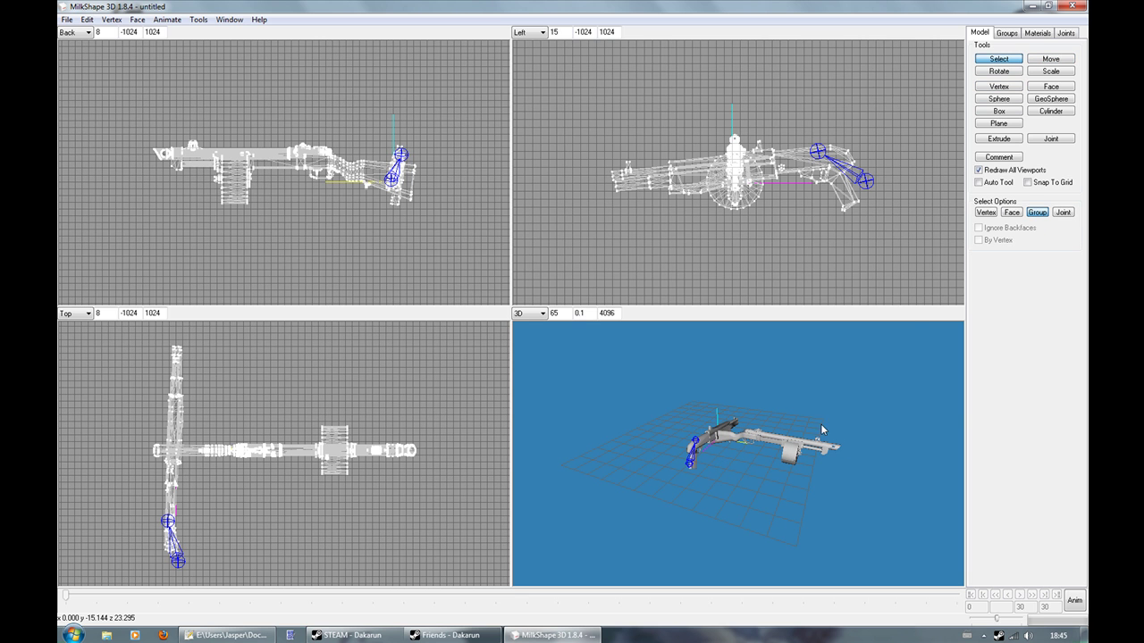
drag(143, 125, 201, 143)
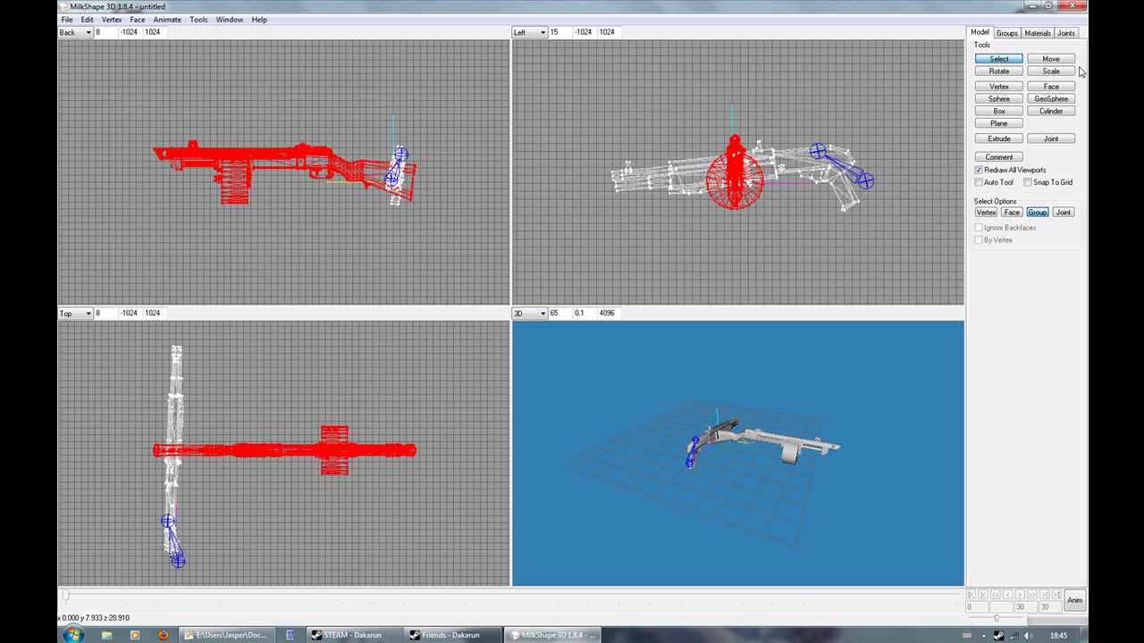
- Rotate the selected shotgun 90° around X and 90° around Y
click(1014, 74)
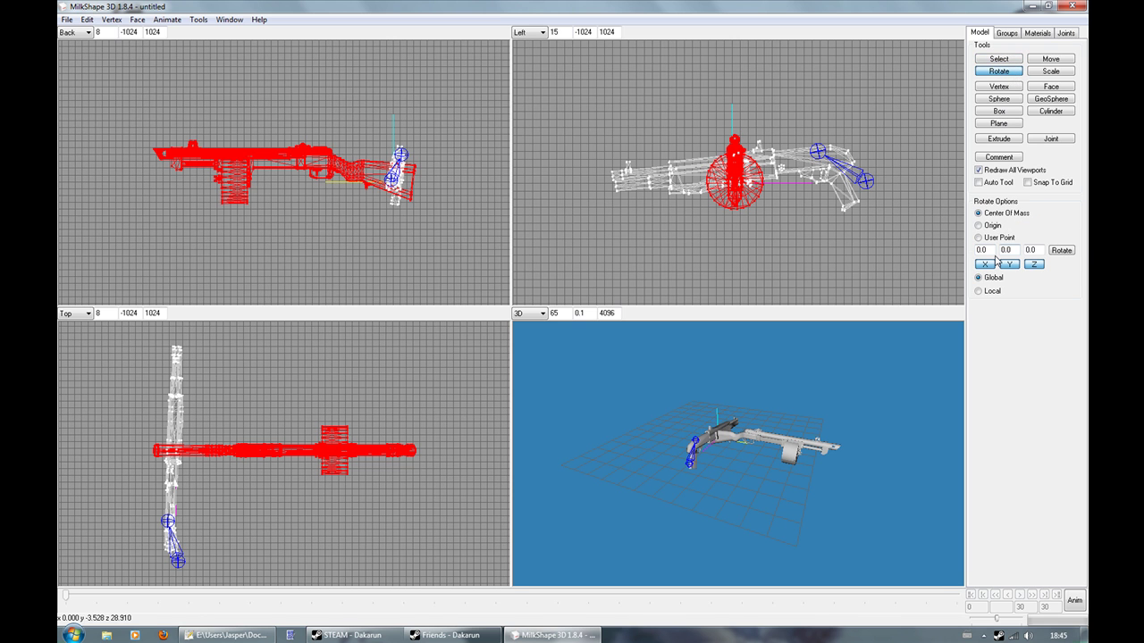
double_click(981, 250)
text(90)
click(1061, 250)
click(1050, 251)
double_click(1007, 252)
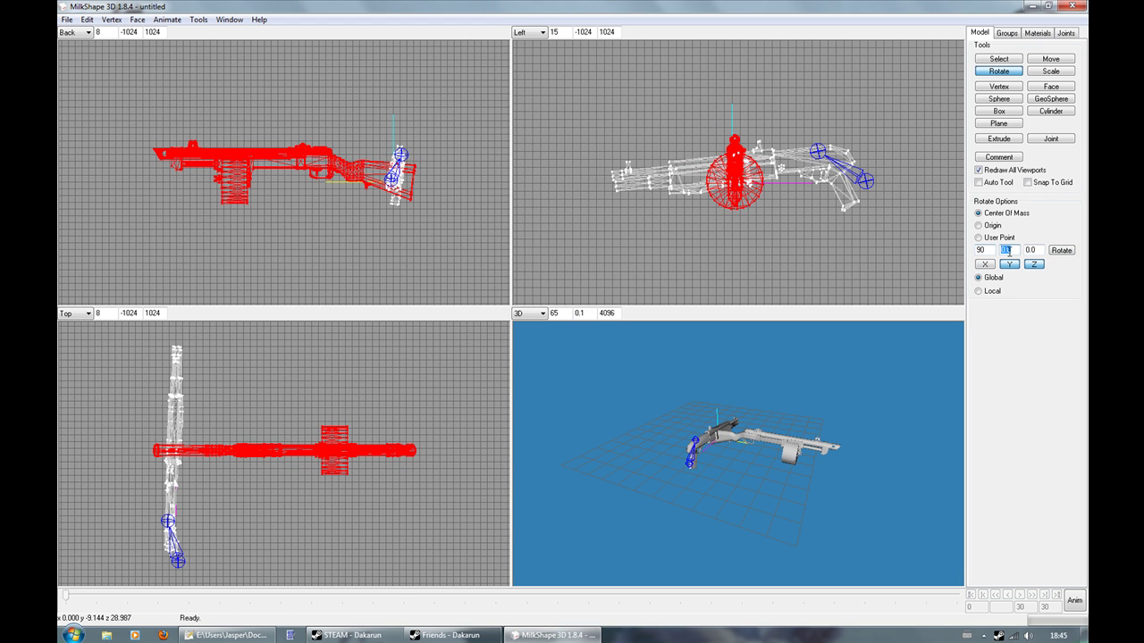
text(90)
click(1058, 251)
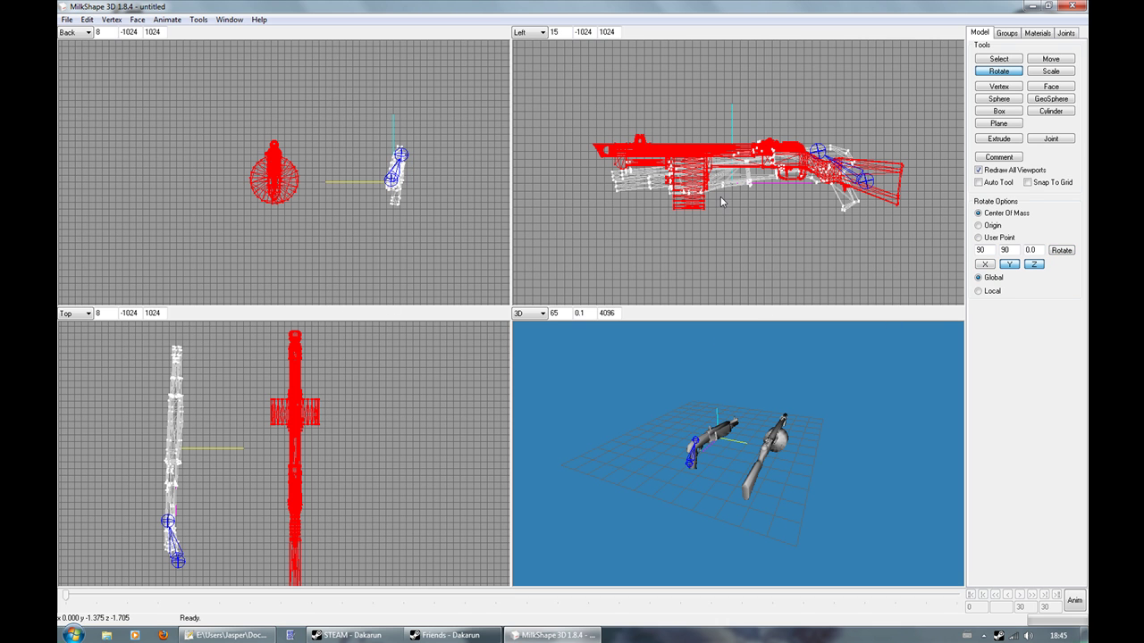
click(985, 264)
- Tilt the shotgun's muzzle down, then move it right, down and sideways onto the reference gun
drag(663, 196, 663, 189)
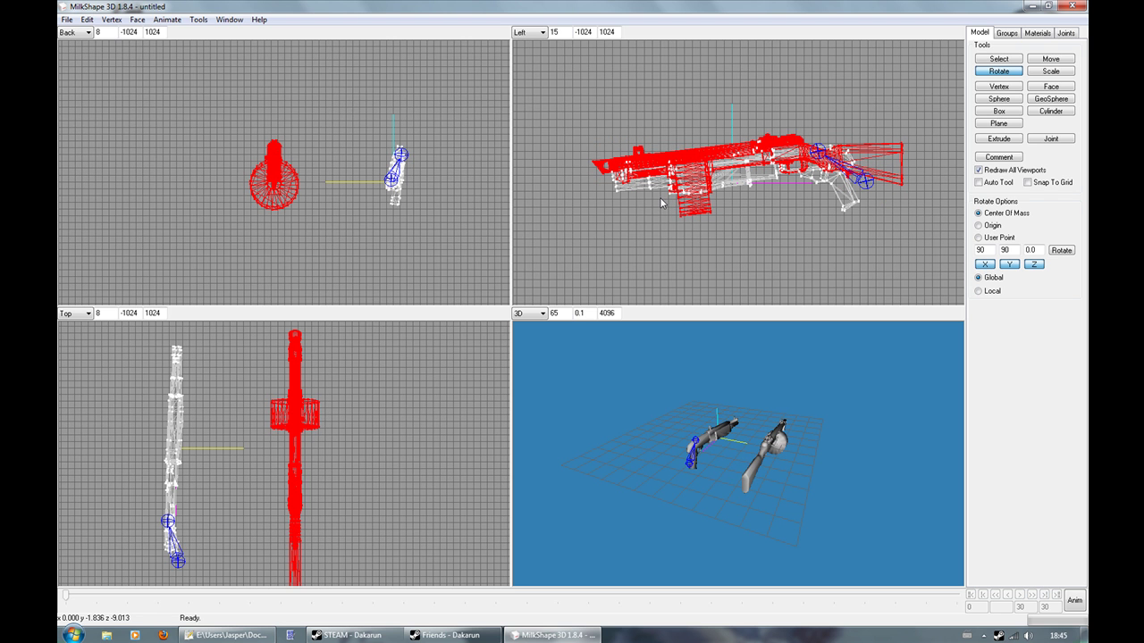
click(1050, 59)
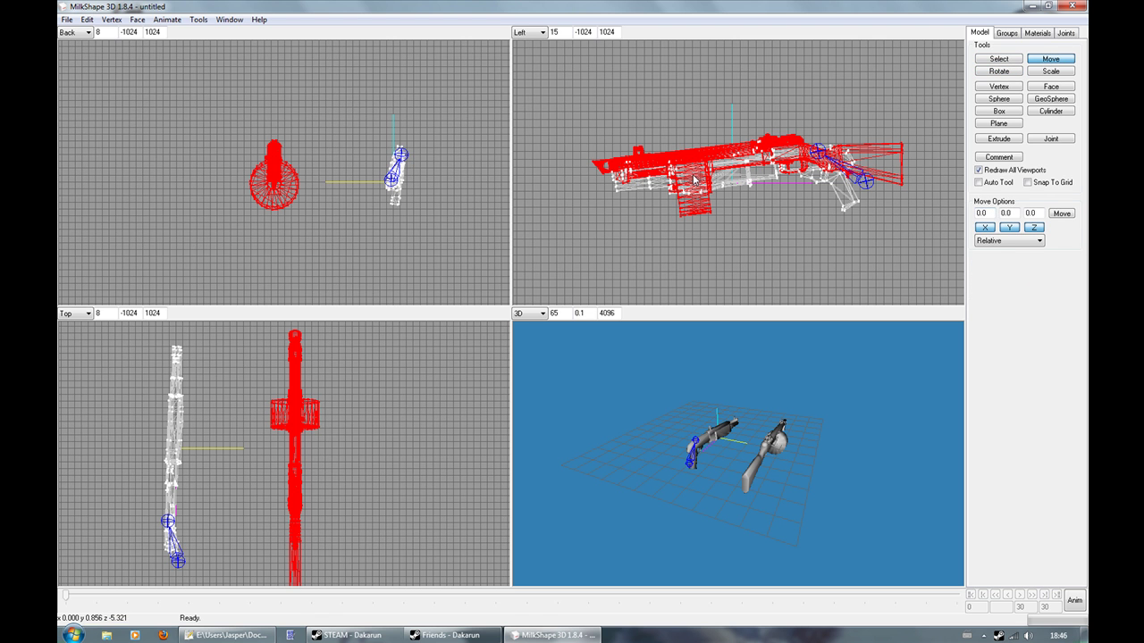
drag(696, 179, 729, 188)
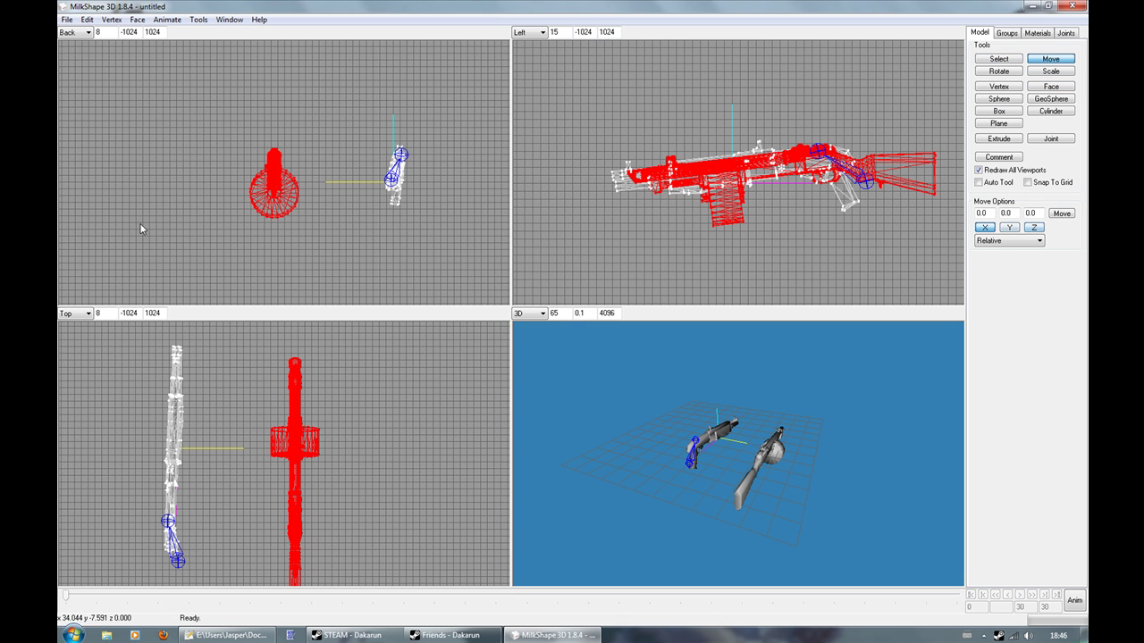
drag(283, 207, 398, 204)
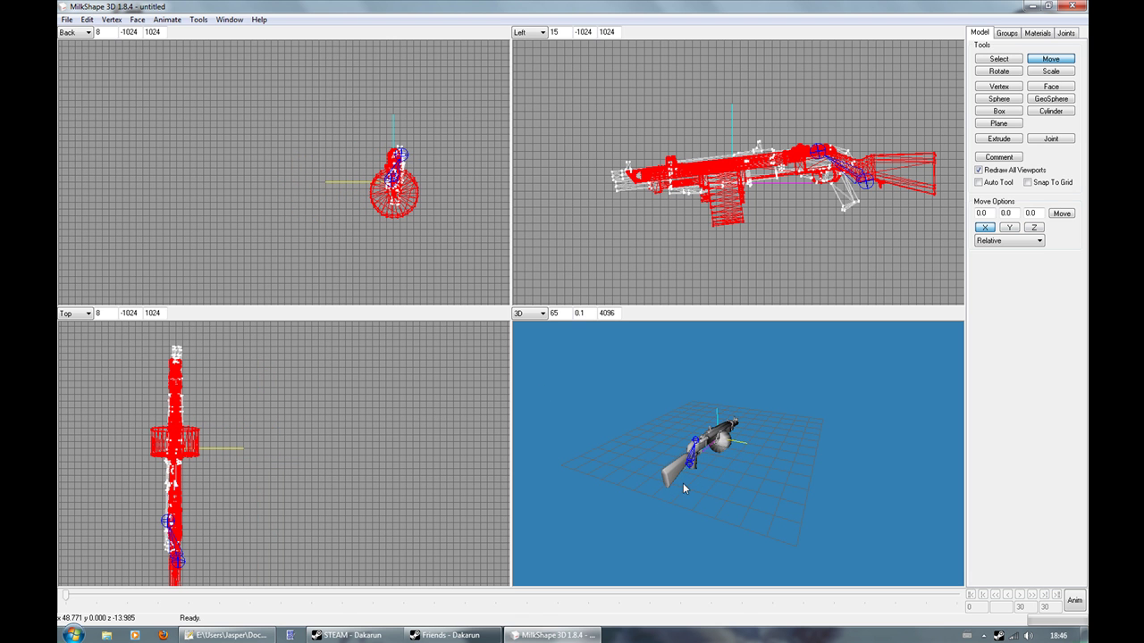
drag(682, 483, 800, 443)
- Zoom and orbit in on the shotgun grip, then show the Joints list with vertex weights
scroll(770, 439, up, 5)
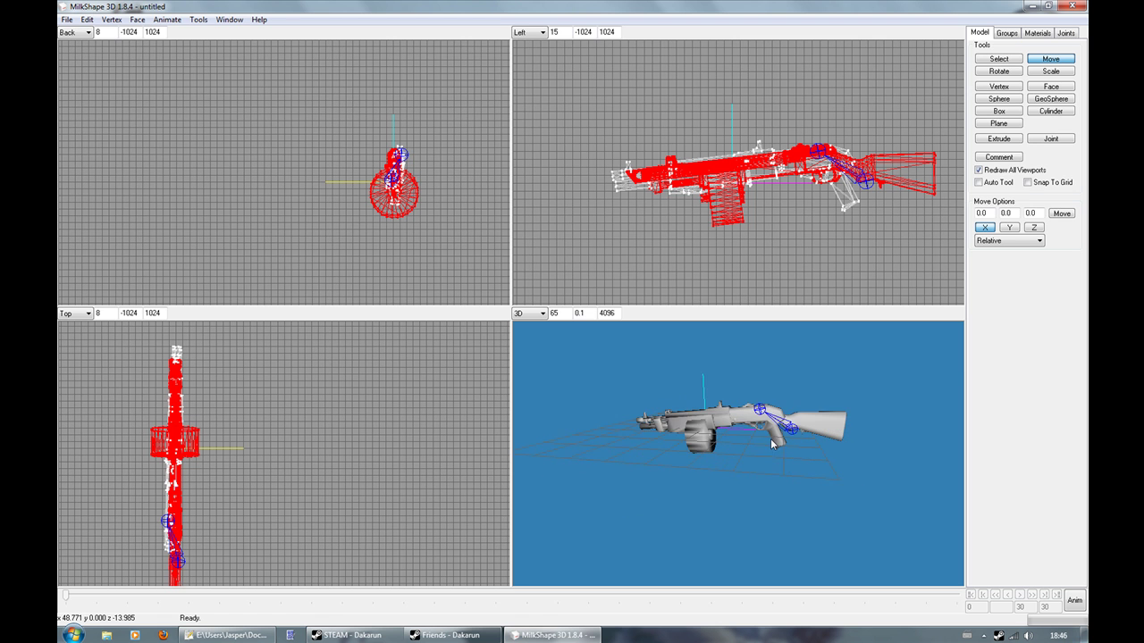
scroll(772, 425, up, 4)
scroll(766, 420, down, 3)
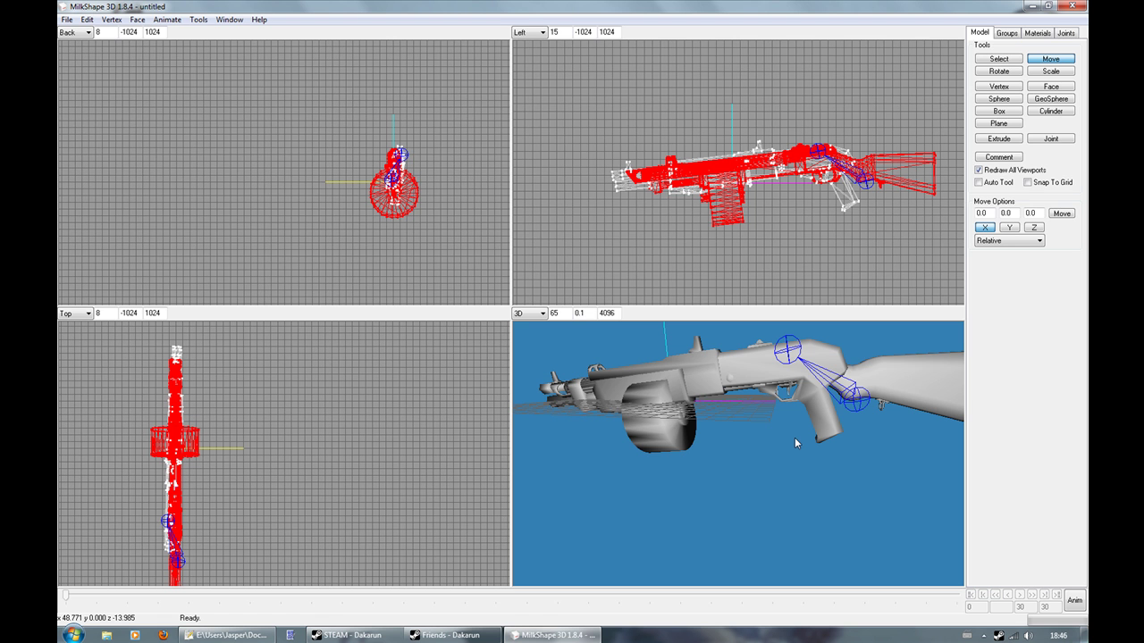
drag(837, 424, 825, 448)
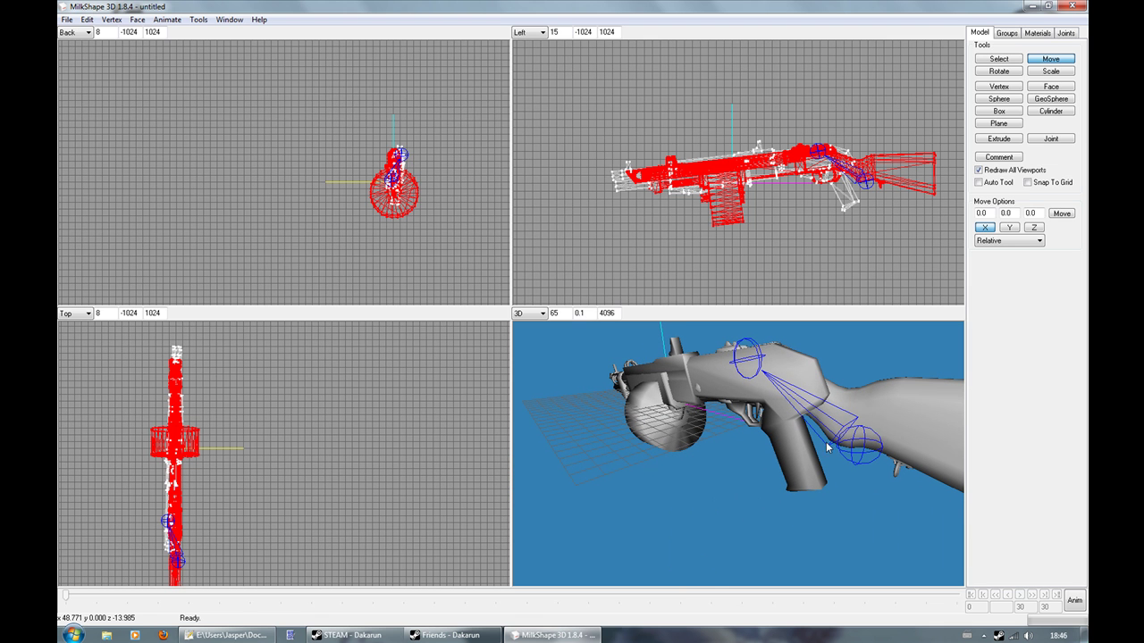
click(1063, 34)
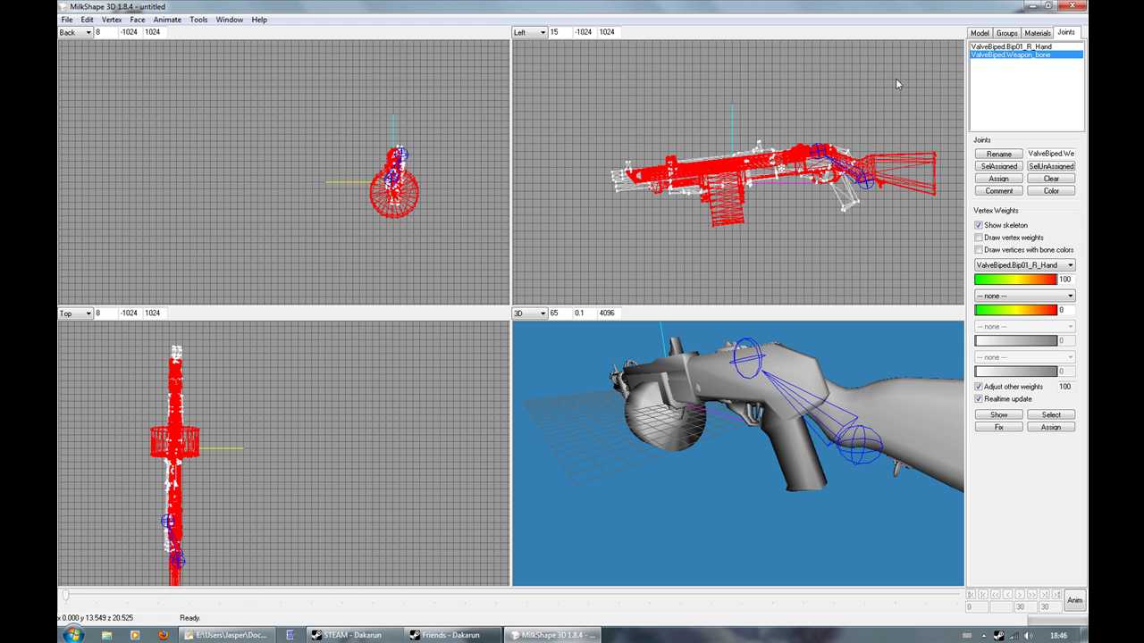
- Select ValveBiped.Bip01_R_Hand in the Joints list and view the gun from another angle
click(1046, 47)
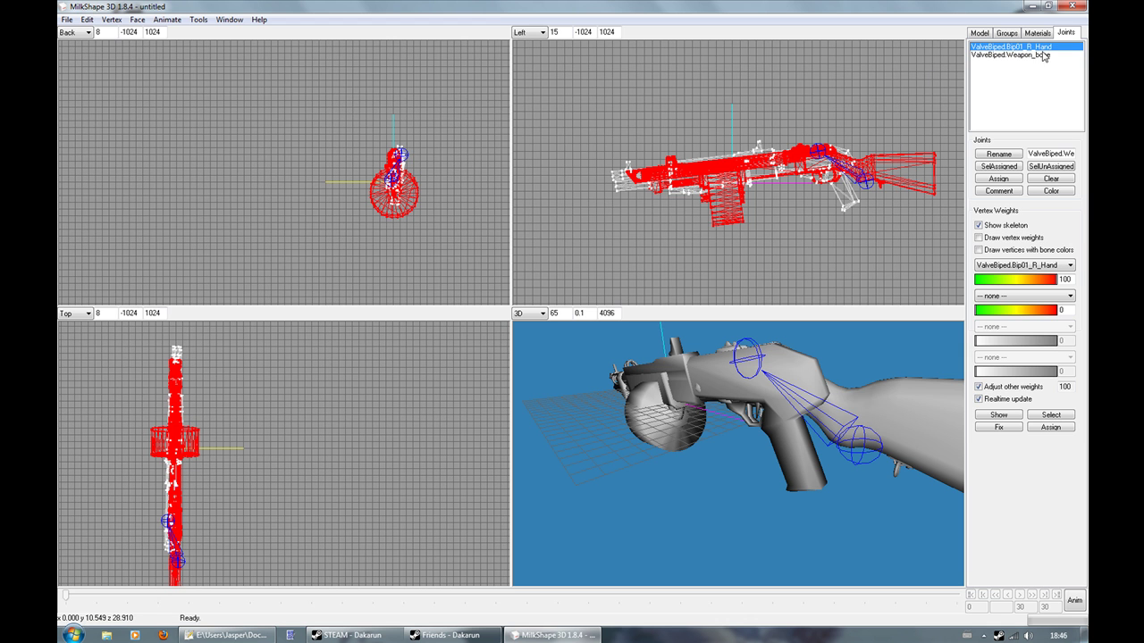
mouse_move(739, 480)
mouse_down()
mouse_move(749, 474)
mouse_move(737, 470)
mouse_up()
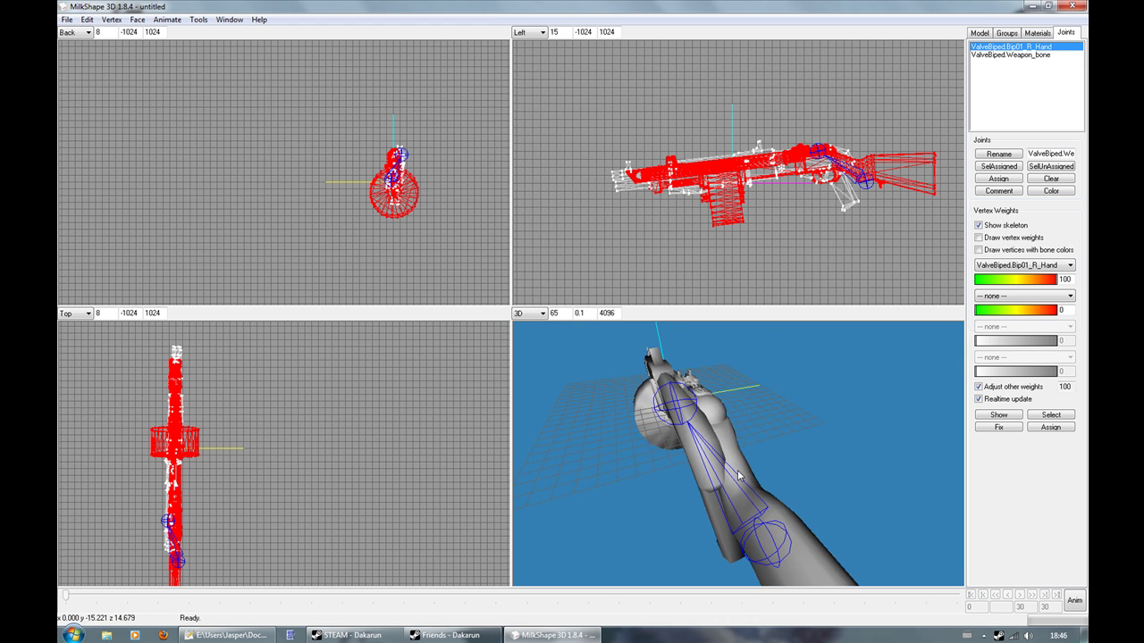
- Select the gun body group in the modelling tools, then clear that selection again
click(979, 33)
click(999, 59)
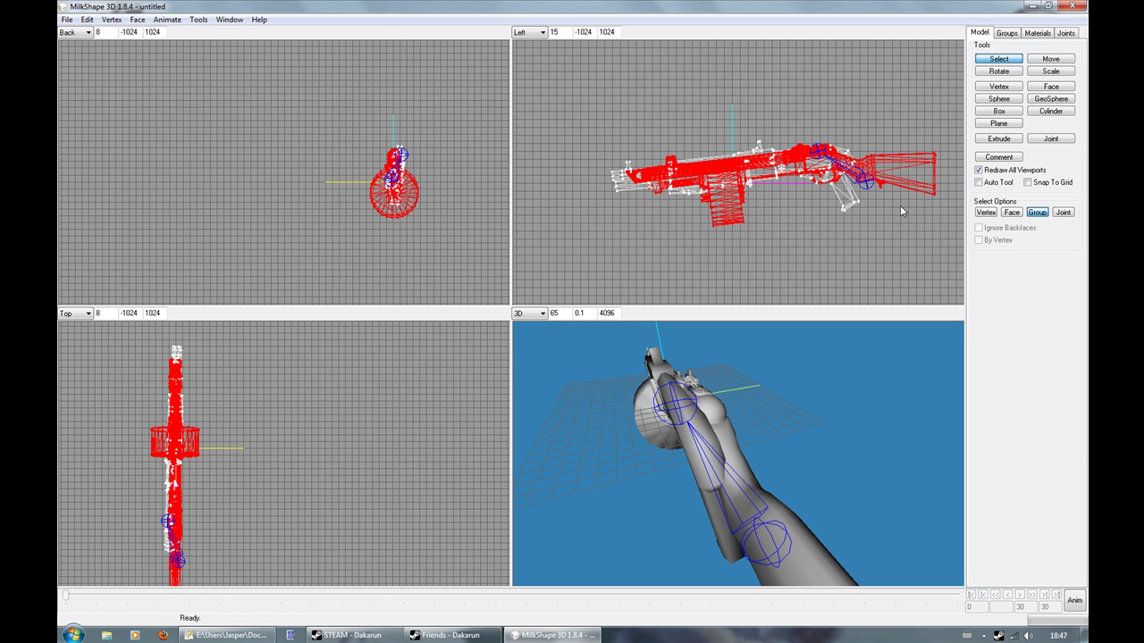
click(842, 203)
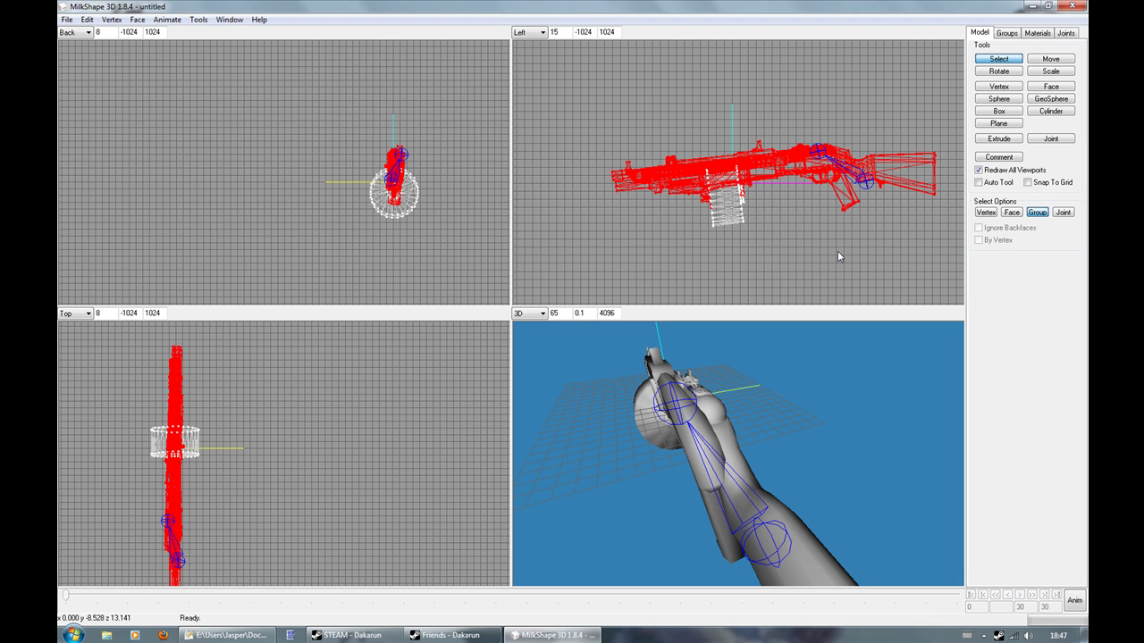
click(848, 216)
click(849, 212)
click(844, 214)
click(845, 215)
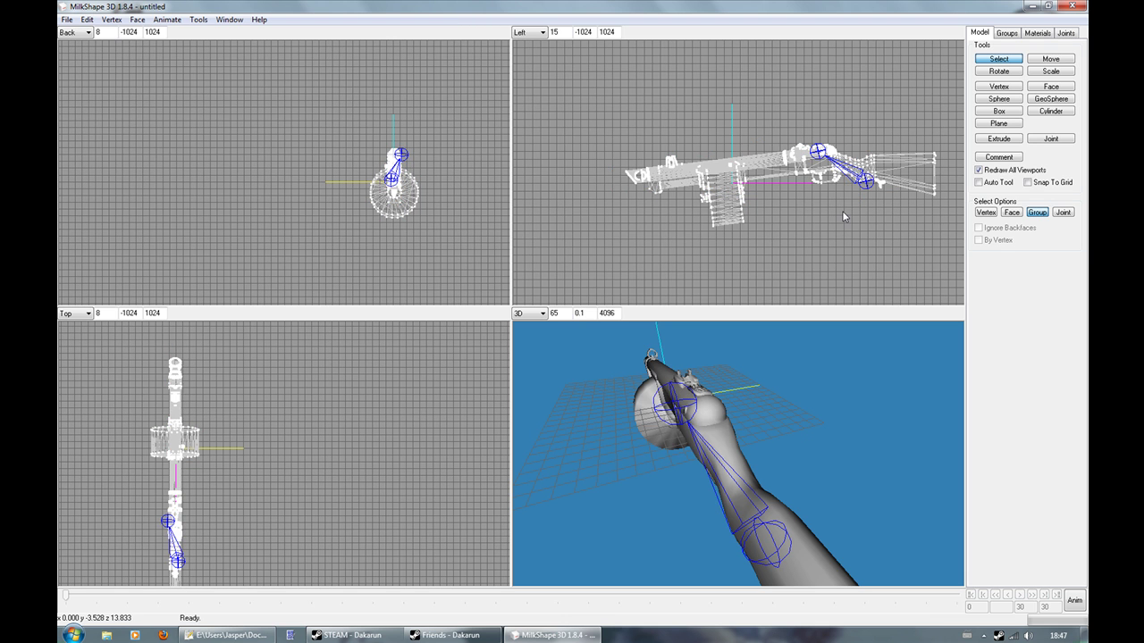
- Assign both shotgun groups to ValveBiped.Bip01_R_Hand and switch into animation mode
click(1065, 33)
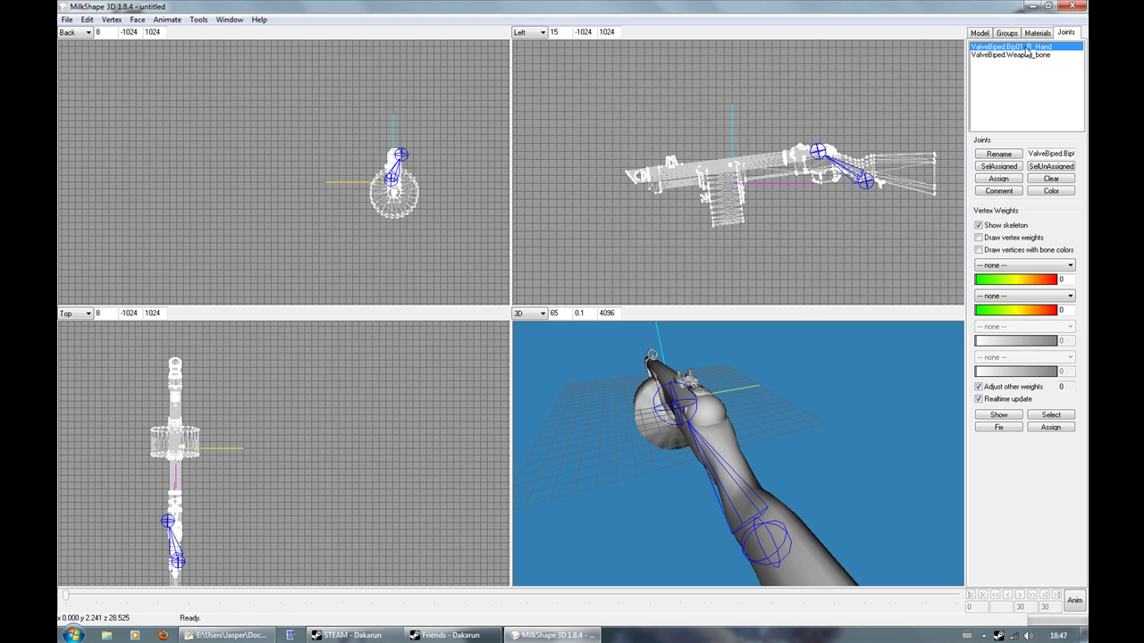
click(1028, 48)
click(1010, 33)
double_click(1017, 47)
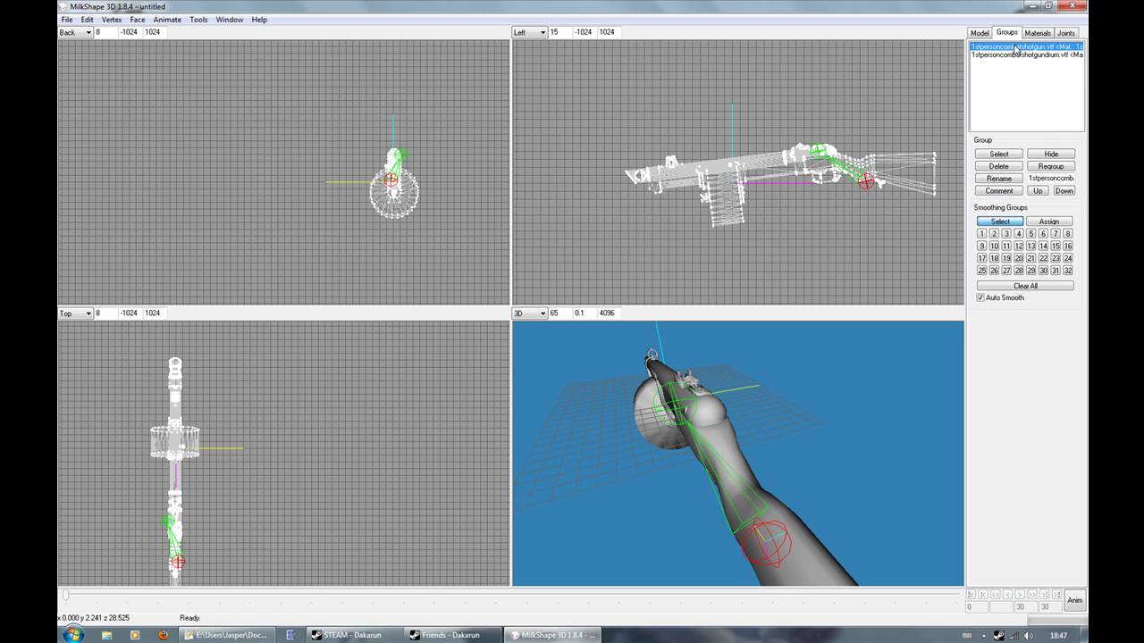
double_click(1017, 54)
click(1068, 33)
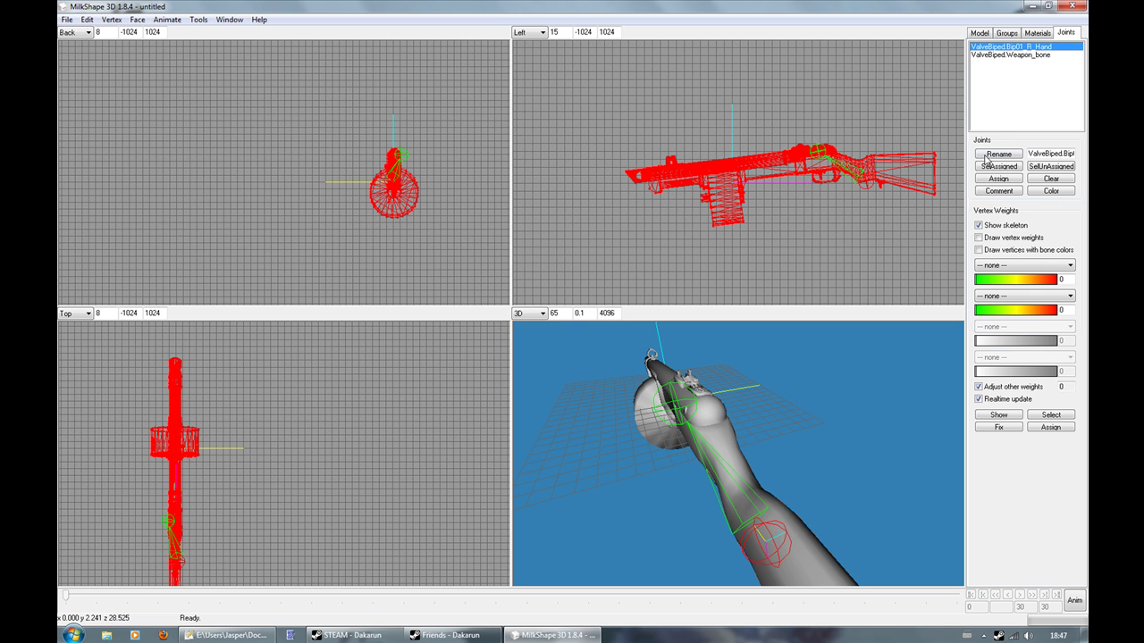
click(998, 180)
click(1074, 601)
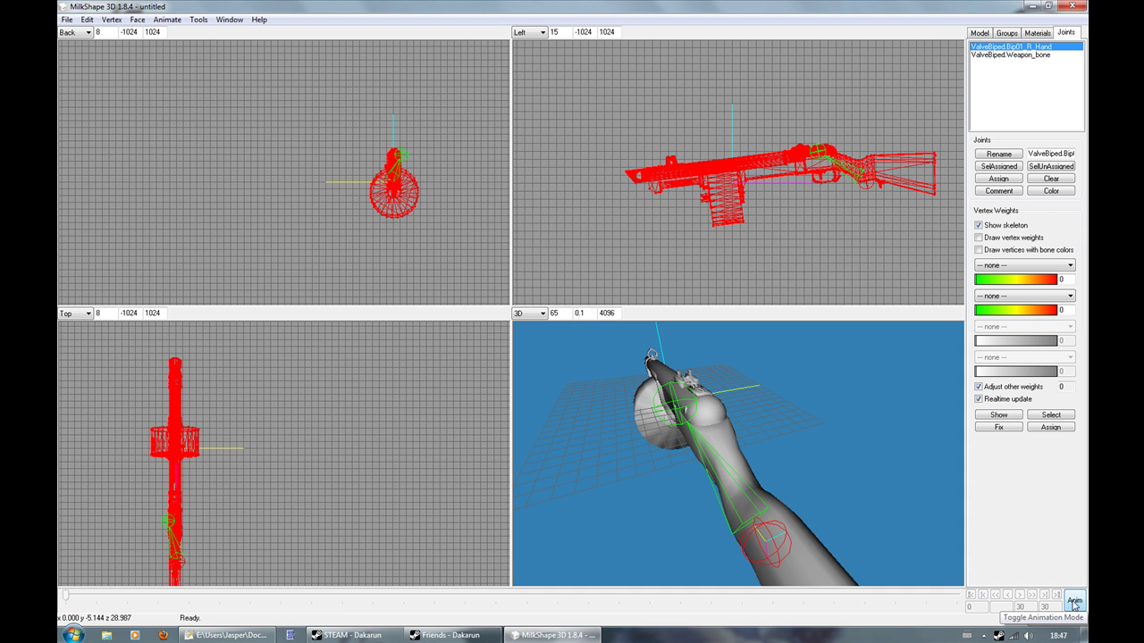
- Exit animation mode and rotate the selected gun model in the Left view
click(996, 47)
click(1074, 602)
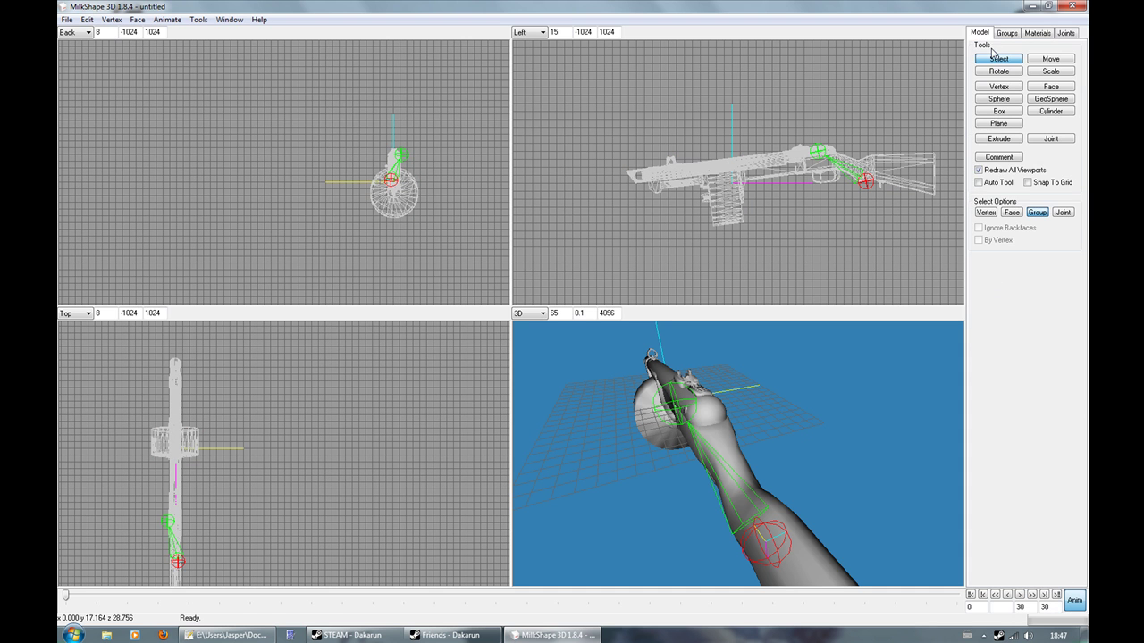
click(979, 32)
click(1016, 73)
drag(830, 189, 599, 208)
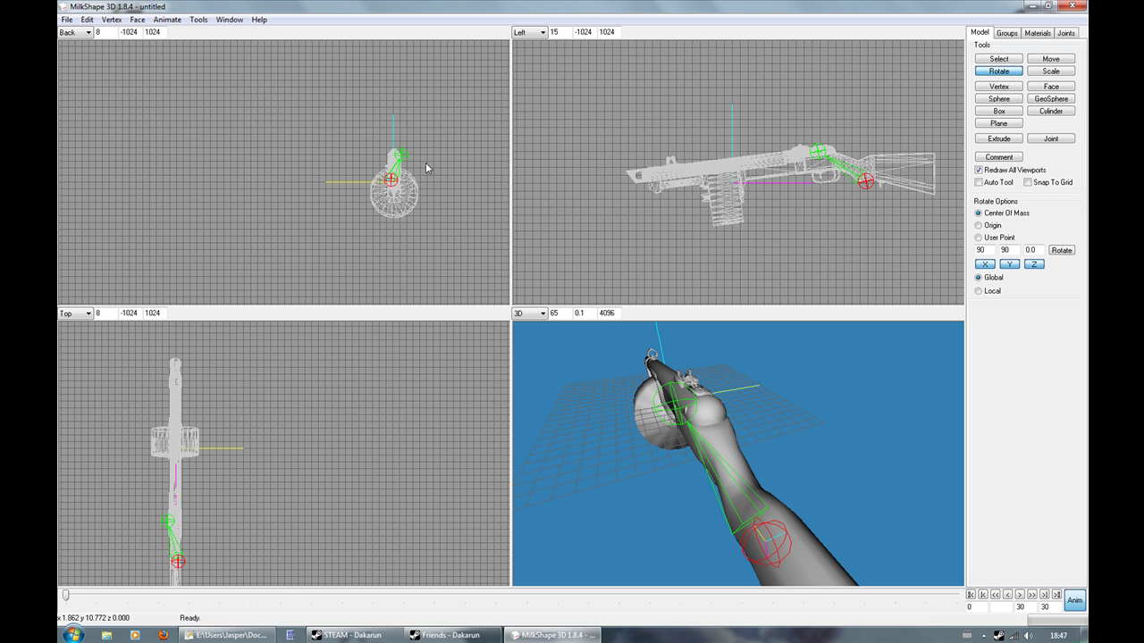
click(66, 19)
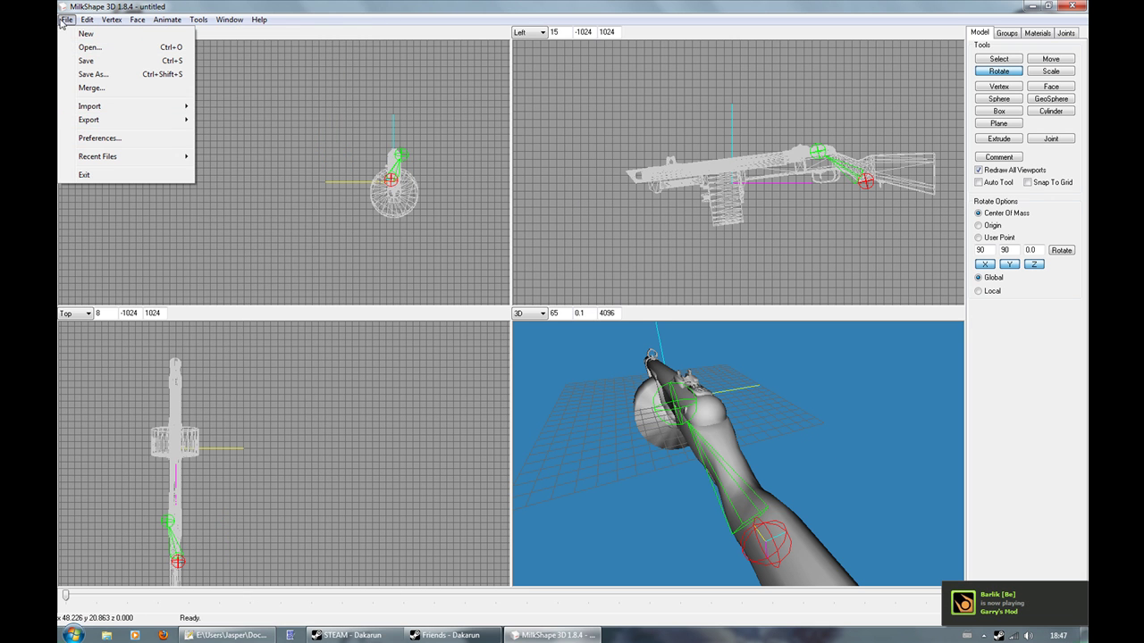
- Switch to Notepad++ and browse the Modeling library's w_models folder for a file to open
key(Escape)
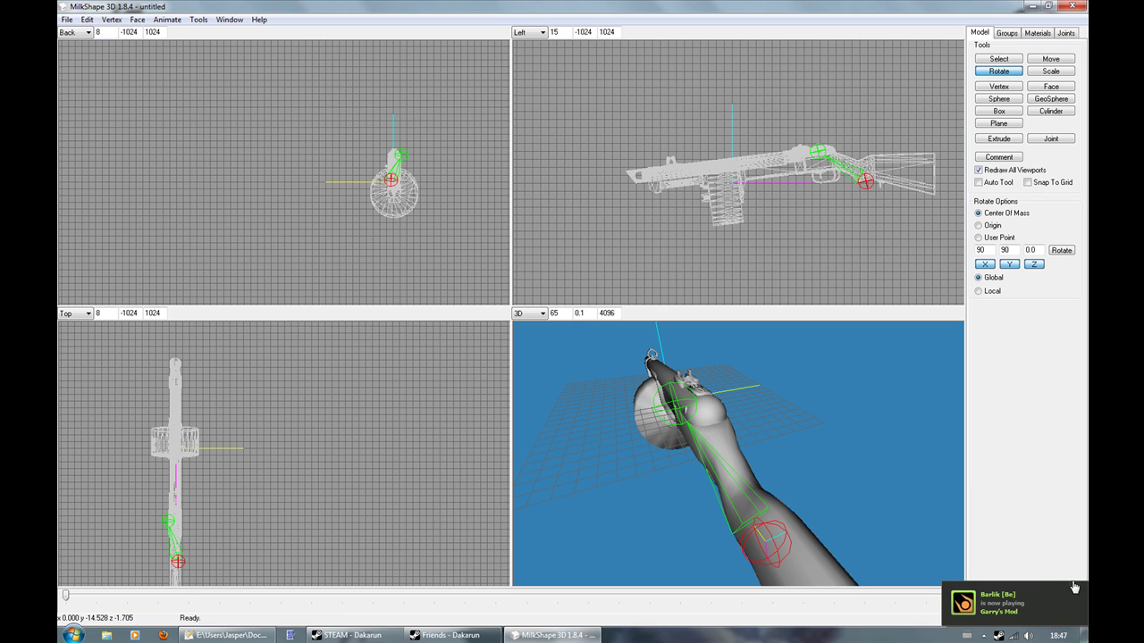
click(219, 635)
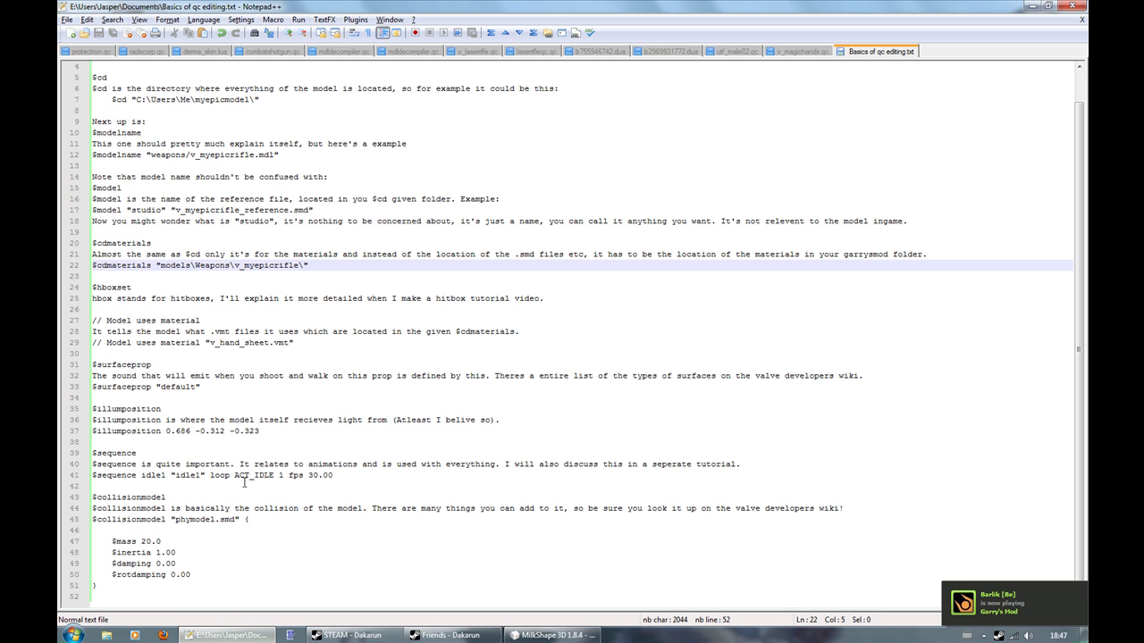
click(84, 33)
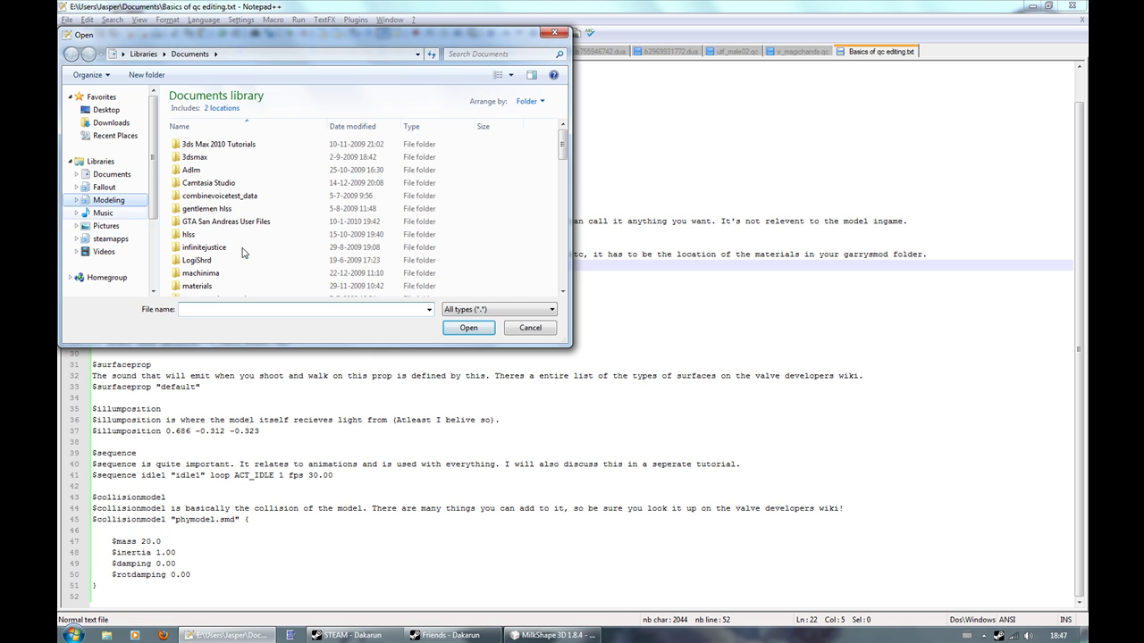
click(108, 200)
click(215, 292)
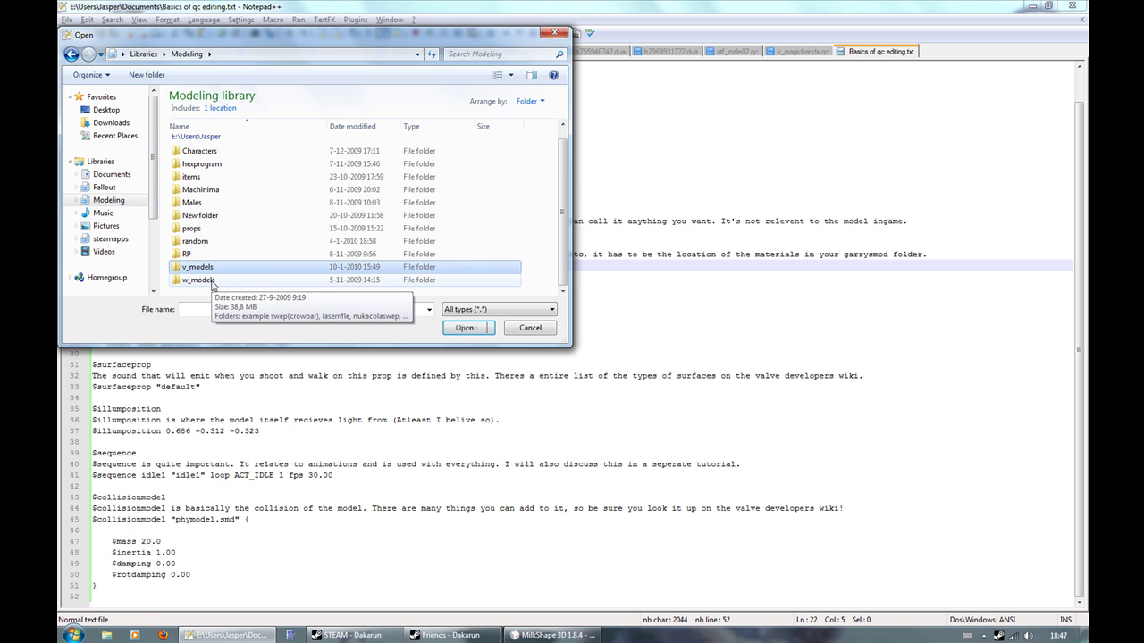
double_click(211, 279)
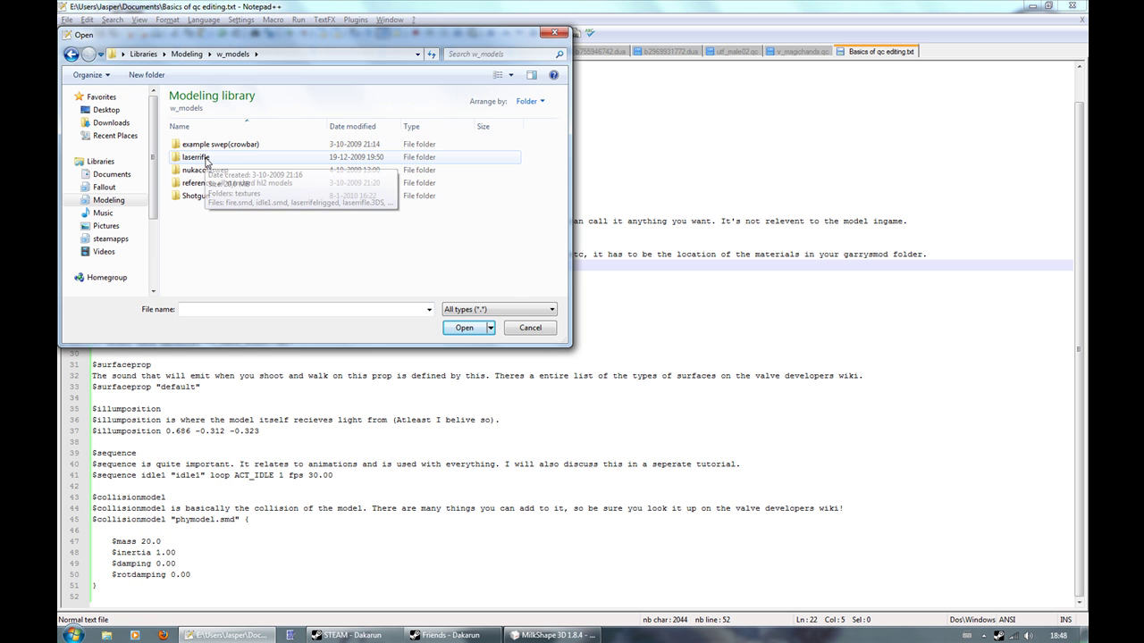
- Open mdldecompiler.qc from Modeling > RP > weapons > Scar
key(BackSpace)
double_click(198, 256)
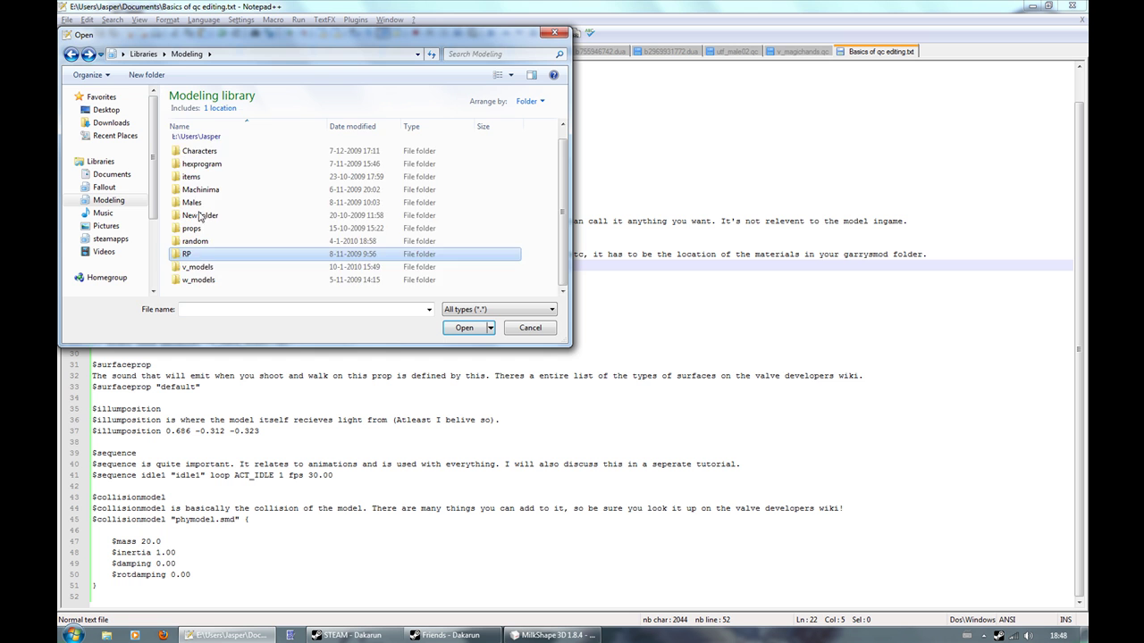
double_click(201, 166)
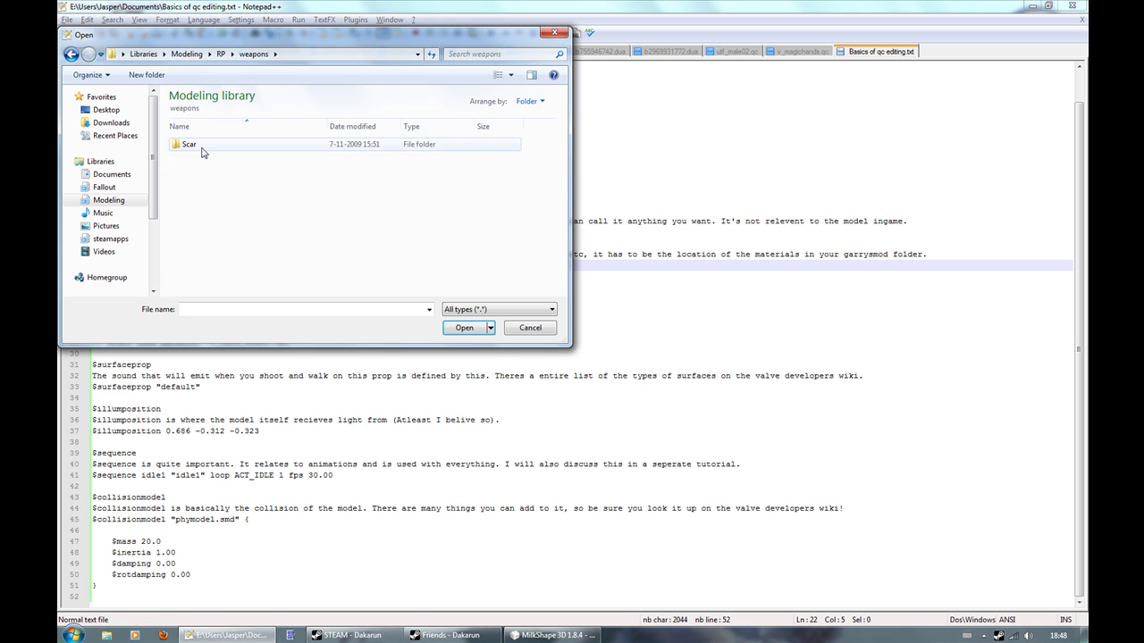
double_click(191, 146)
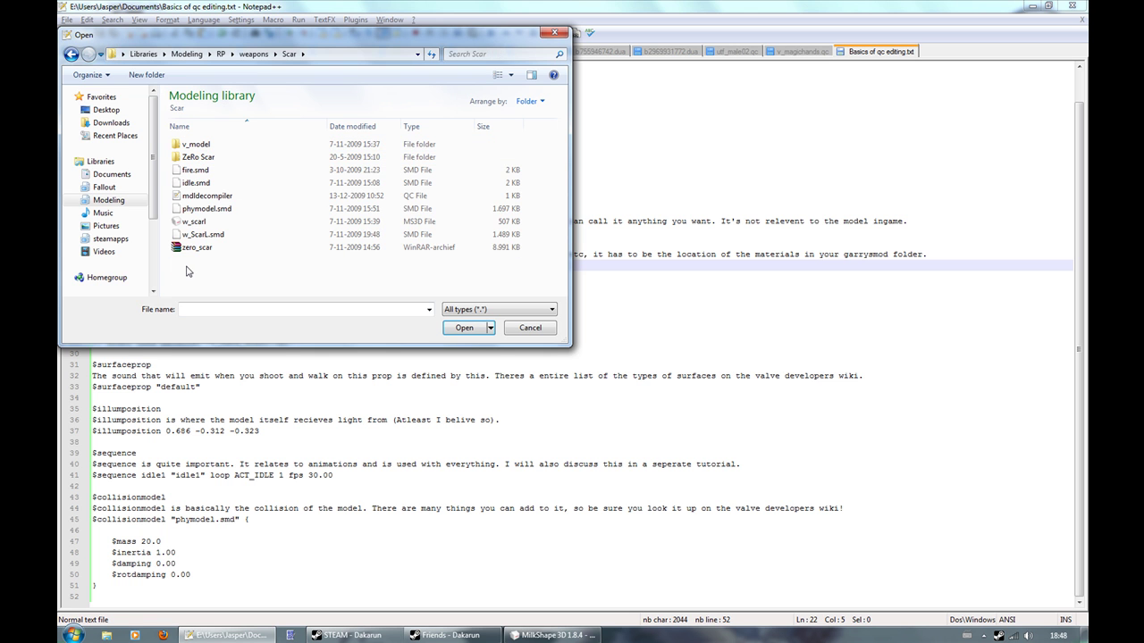
click(206, 196)
click(463, 329)
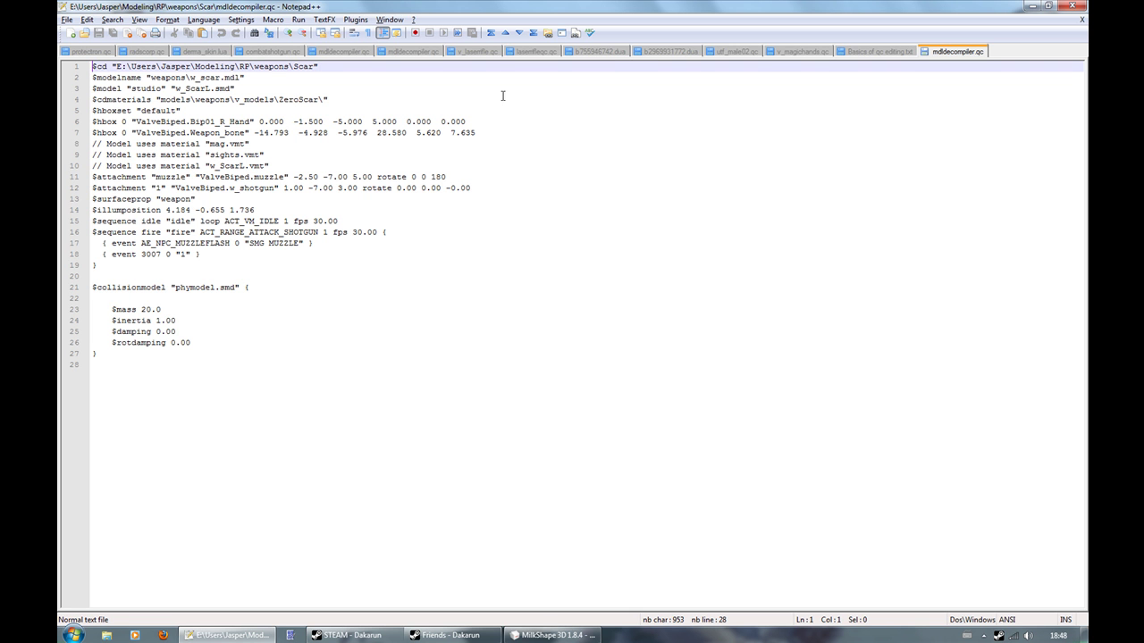
click(1072, 6)
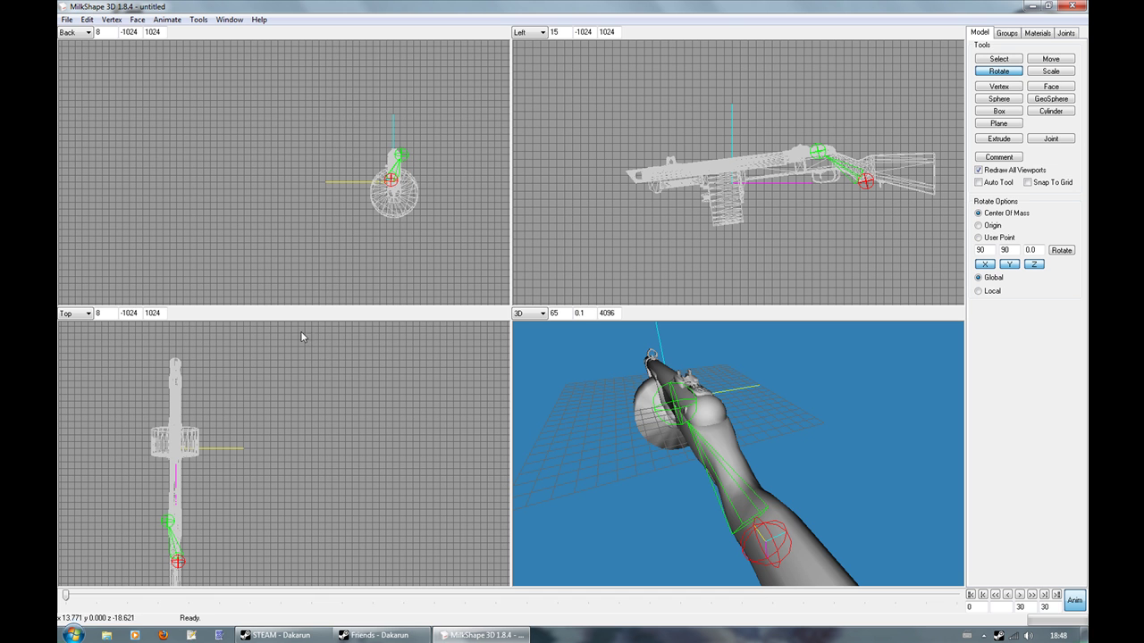
drag(786, 501, 854, 509)
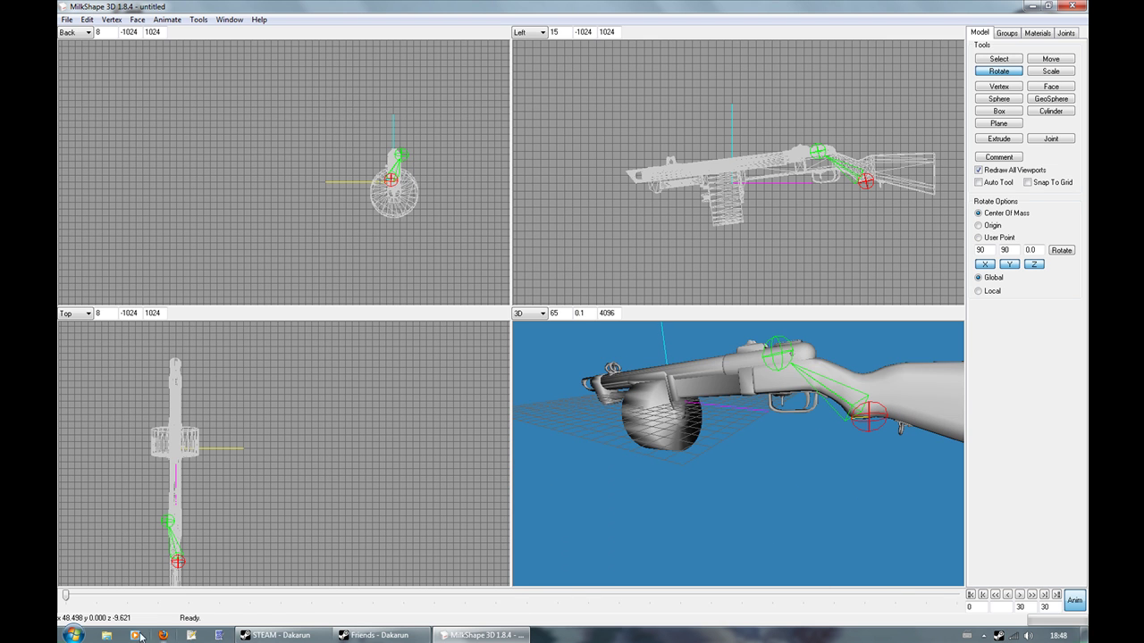
click(191, 635)
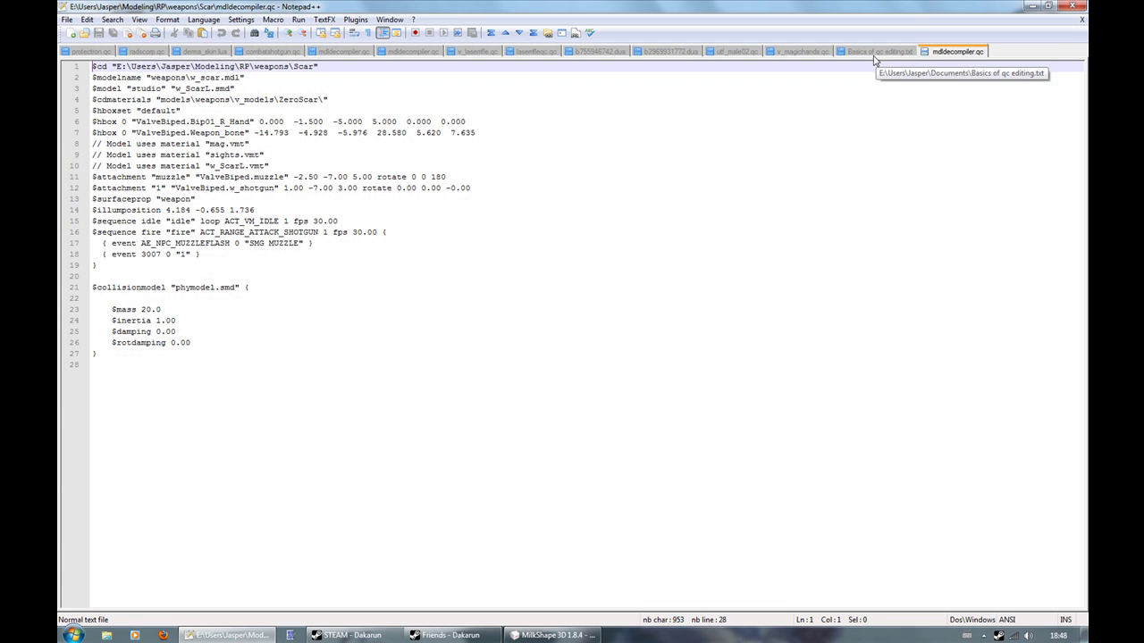
- Check the end of Basics of qc editing.txt, then bring up v_laserrifle.qc
click(877, 53)
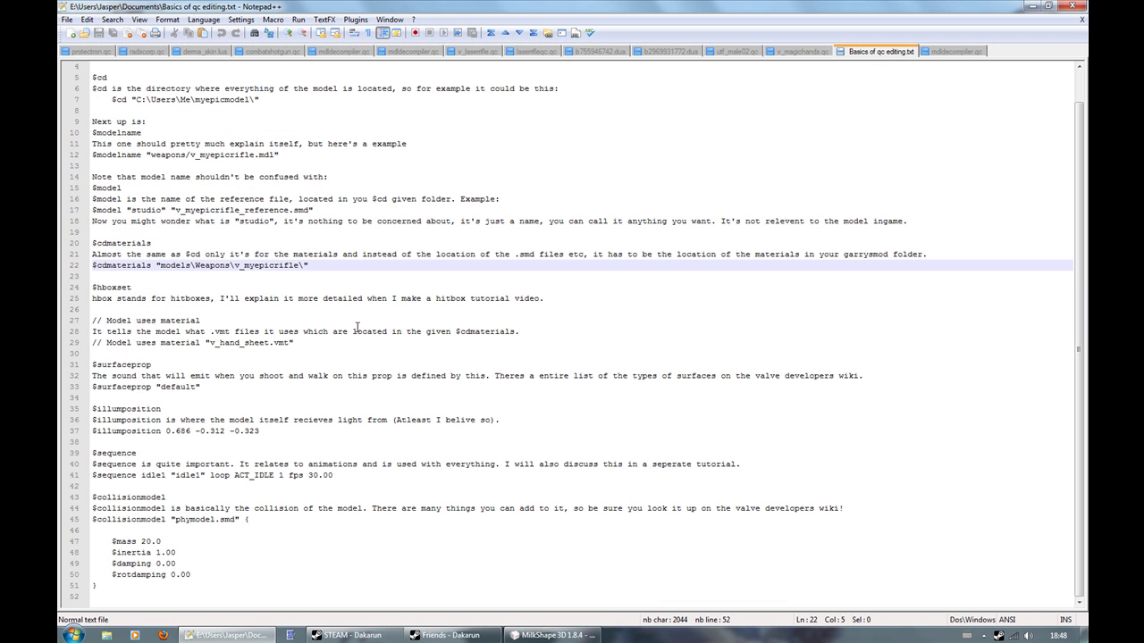
click(117, 589)
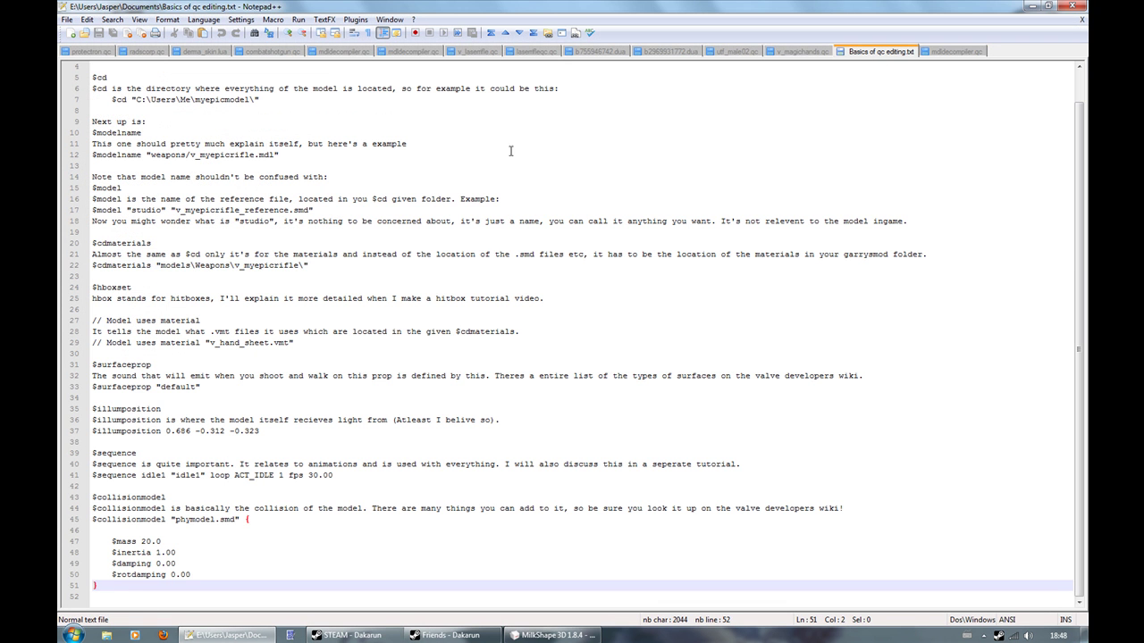
click(483, 53)
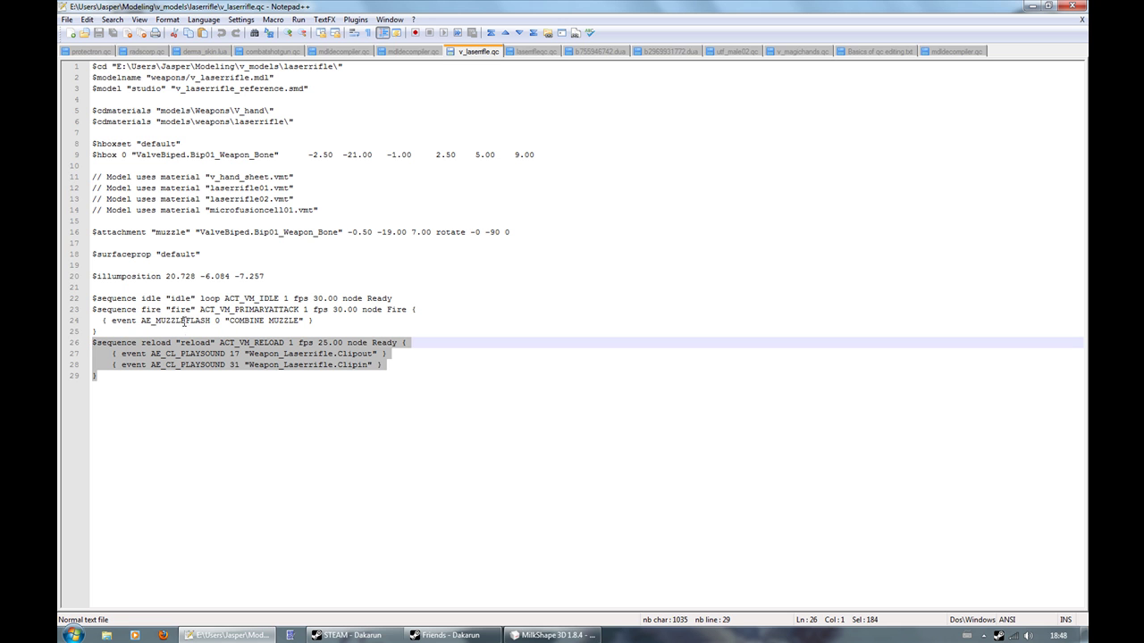